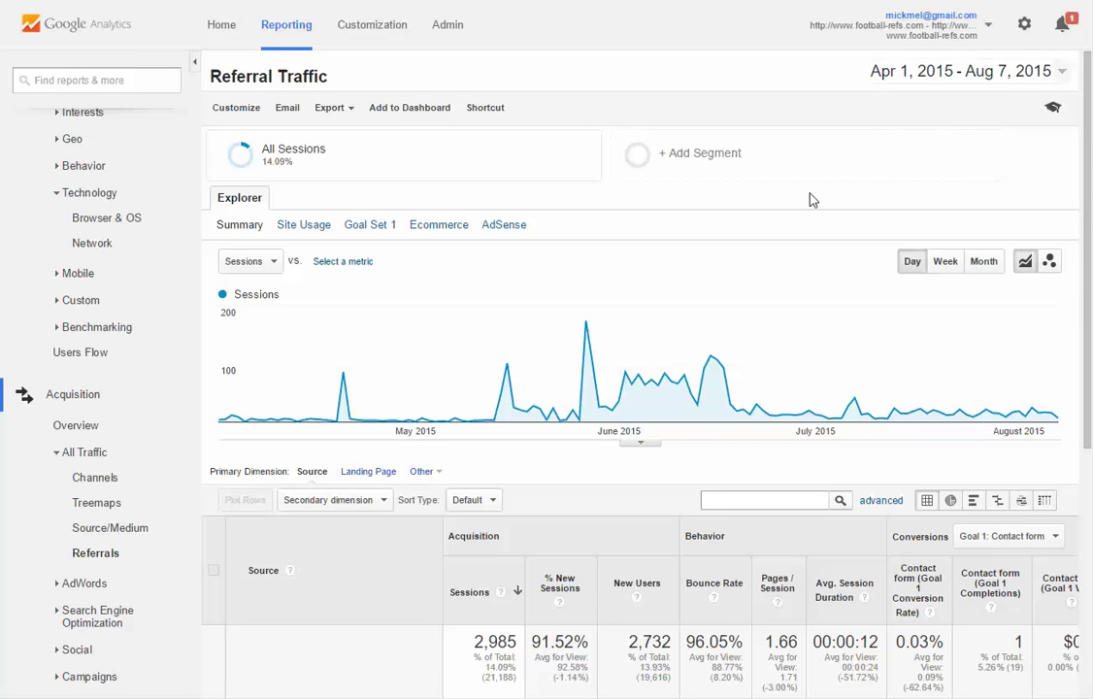
# From Admin, start a new reporting view named 'Football Refs - Raw data'
pyautogui.scroll(-3, 812, 199)
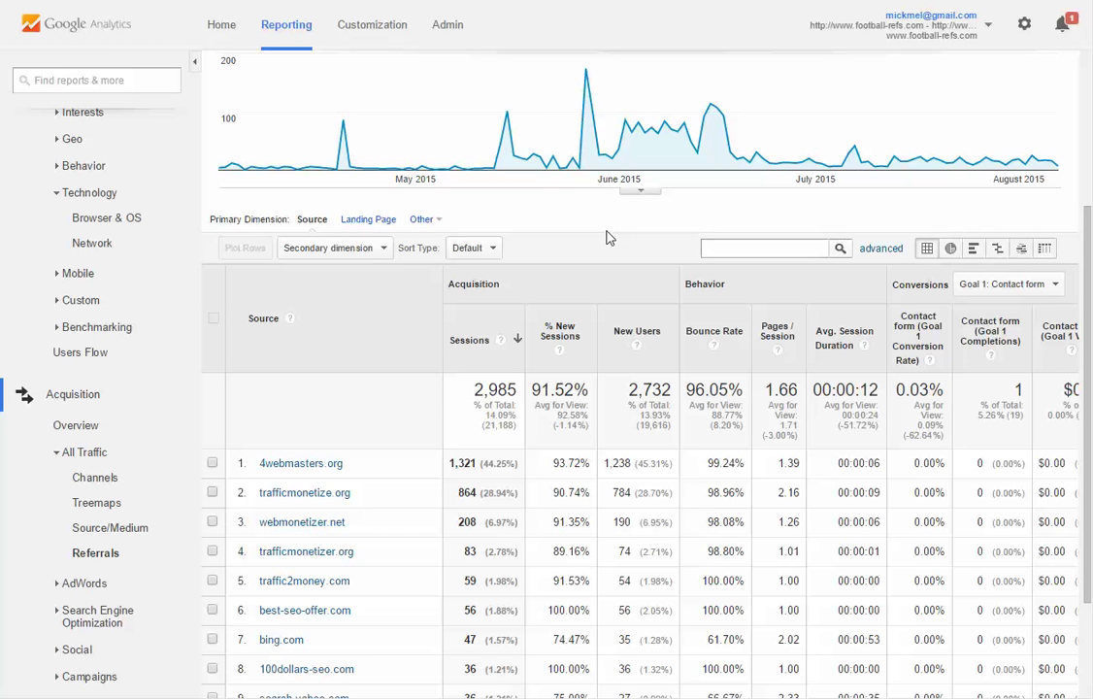
pyautogui.scroll(3, 602, 262)
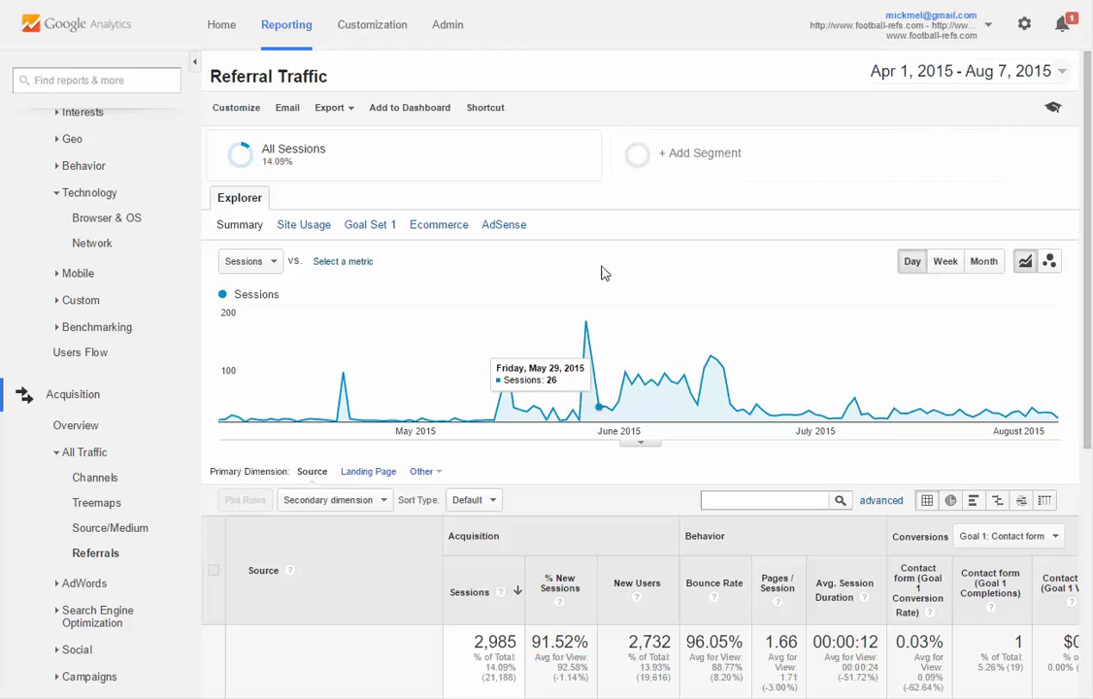
pyautogui.click(449, 27)
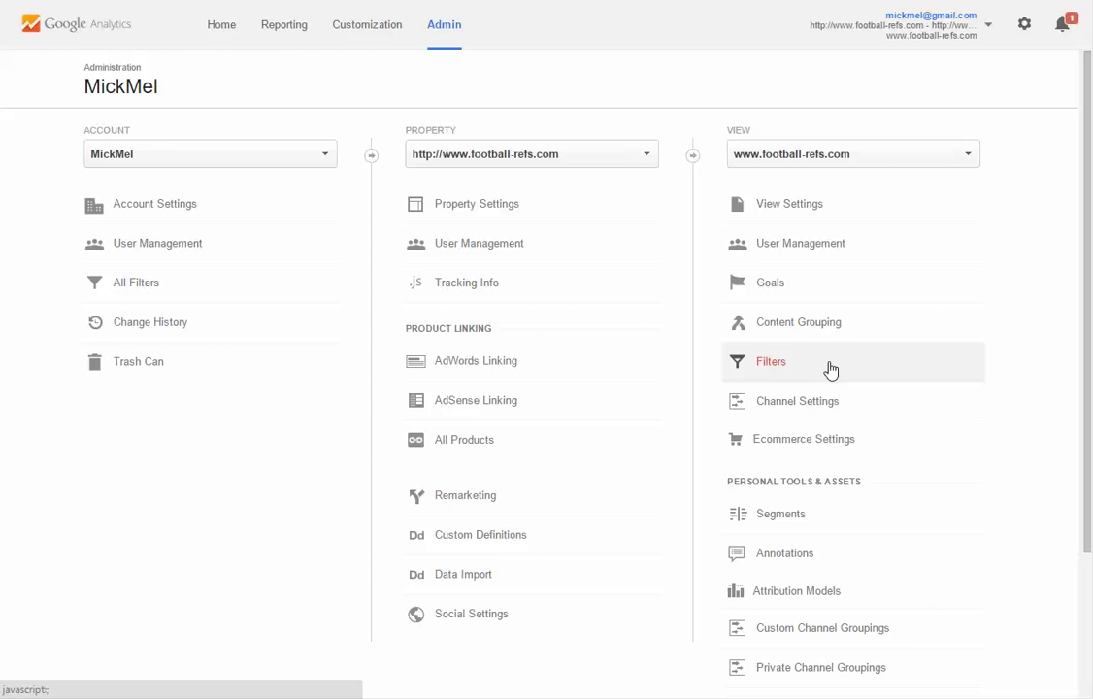
pyautogui.click(860, 161)
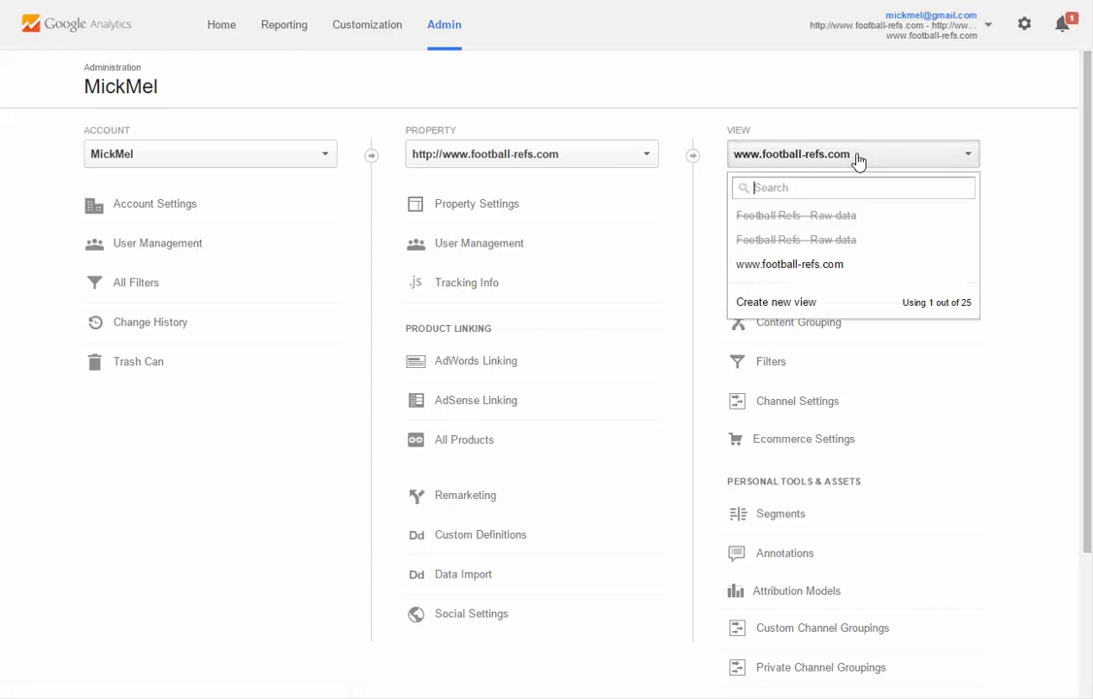
pyautogui.click(793, 302)
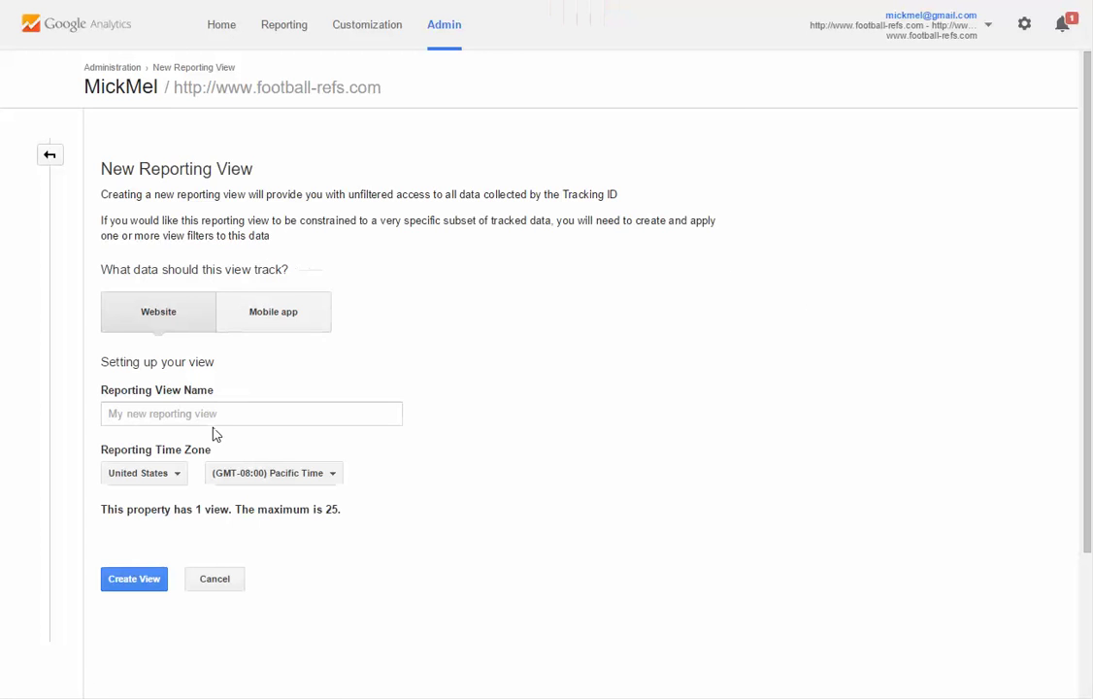
pyautogui.click(212, 419)
pyautogui.write('Footb')
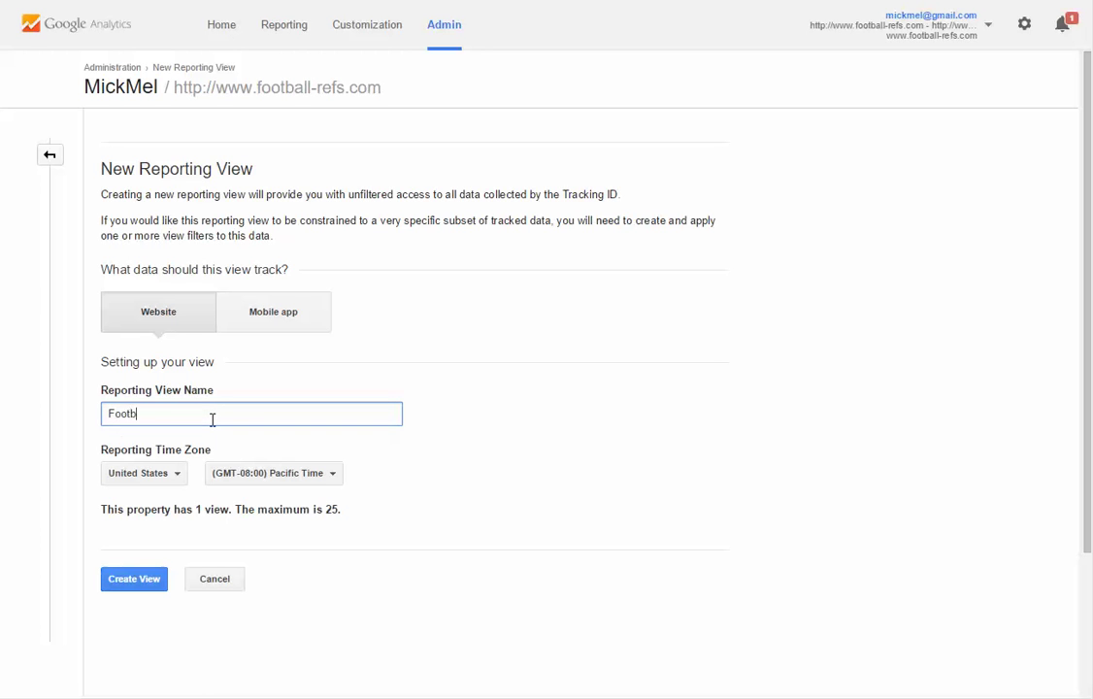
pyautogui.write('all Refs - Raw data')
pyautogui.click(241, 482)
pyautogui.click(291, 684)
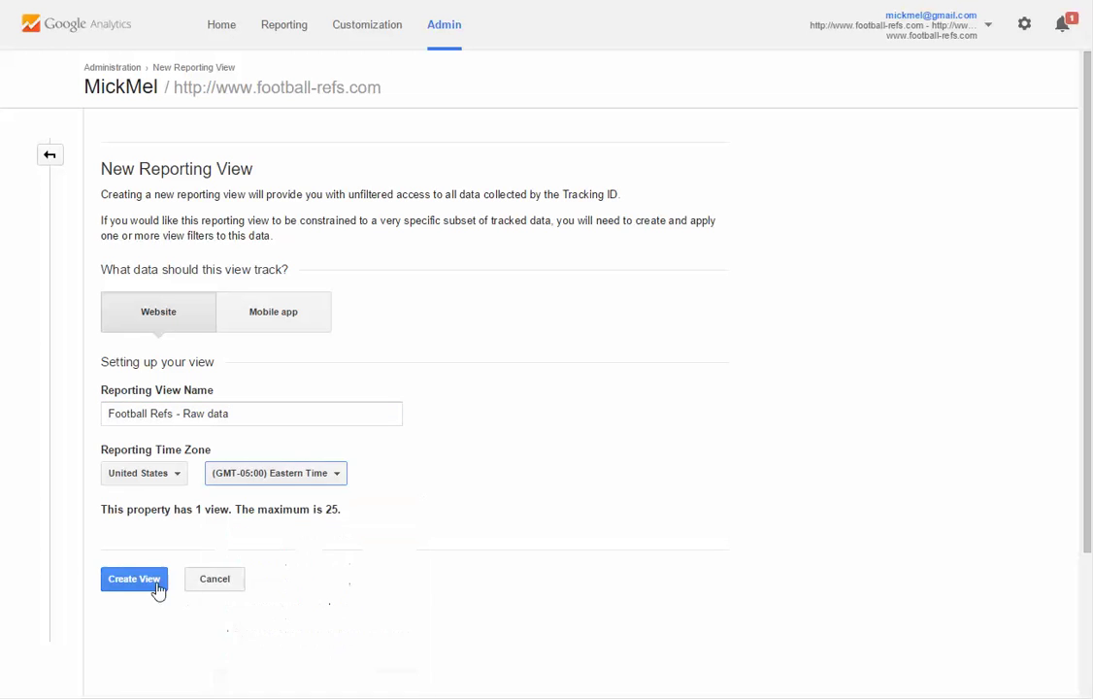
pyautogui.click(127, 583)
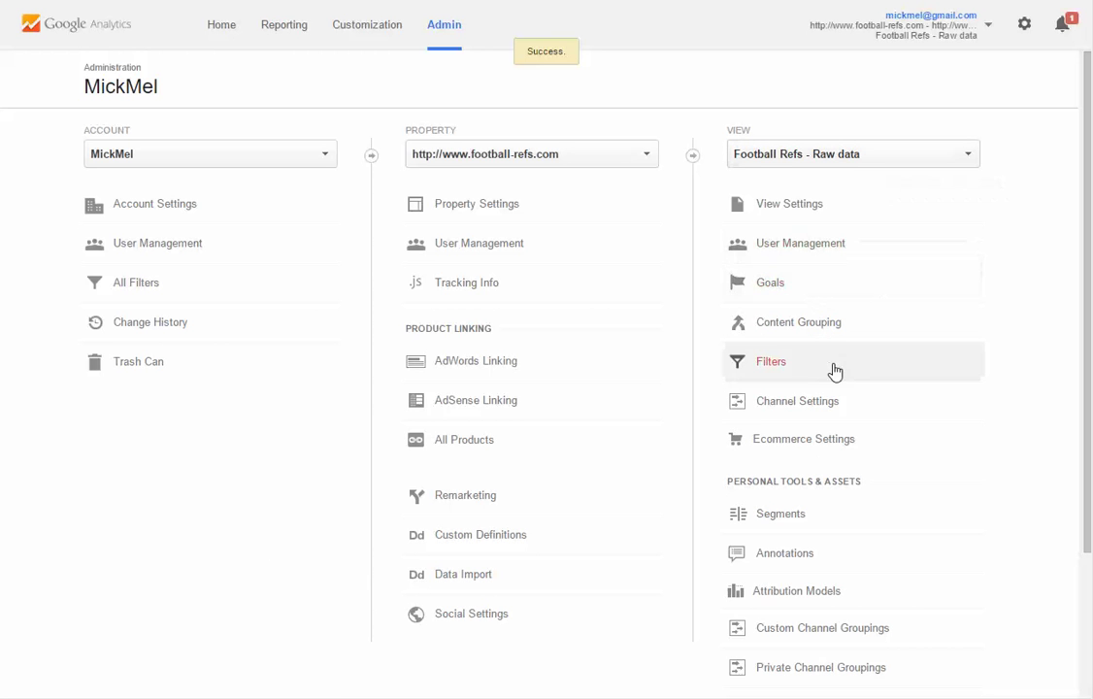
pyautogui.click(857, 158)
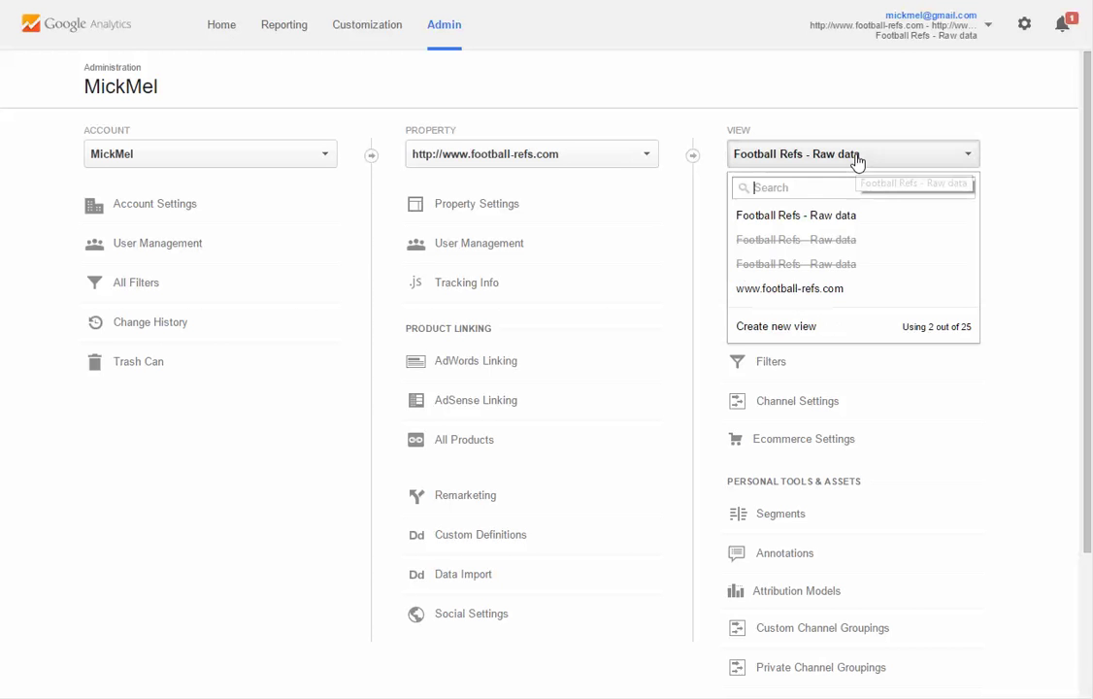
pyautogui.click(832, 287)
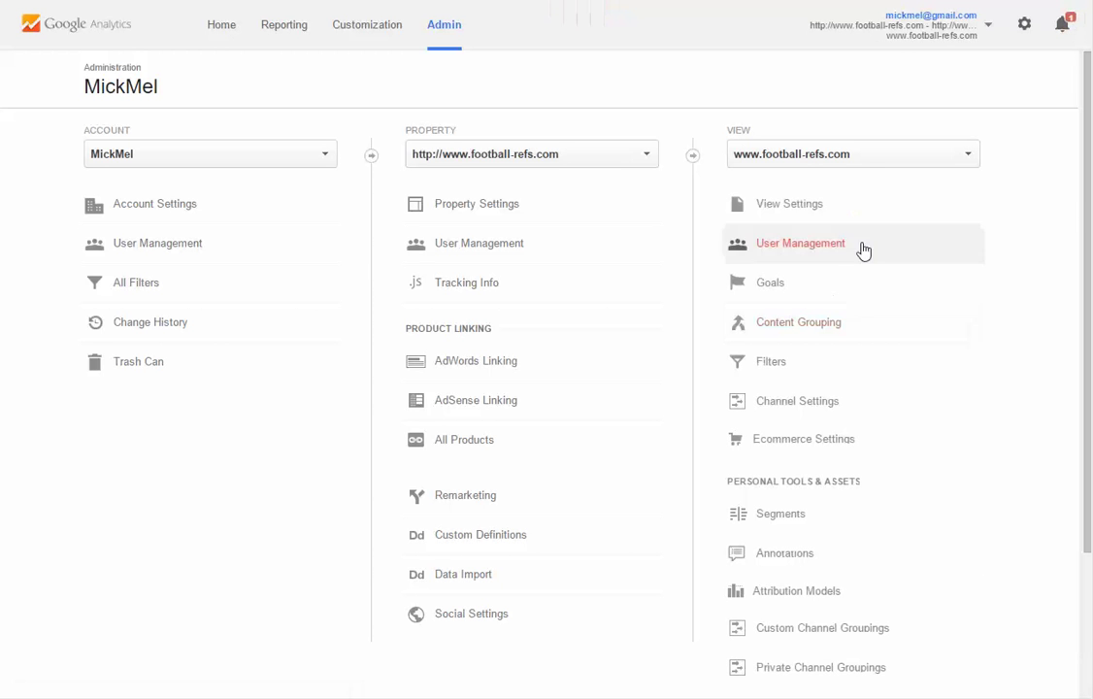
# Open the Audience > Technology > Network report with Hostname as the primary dimension
pyautogui.click(289, 31)
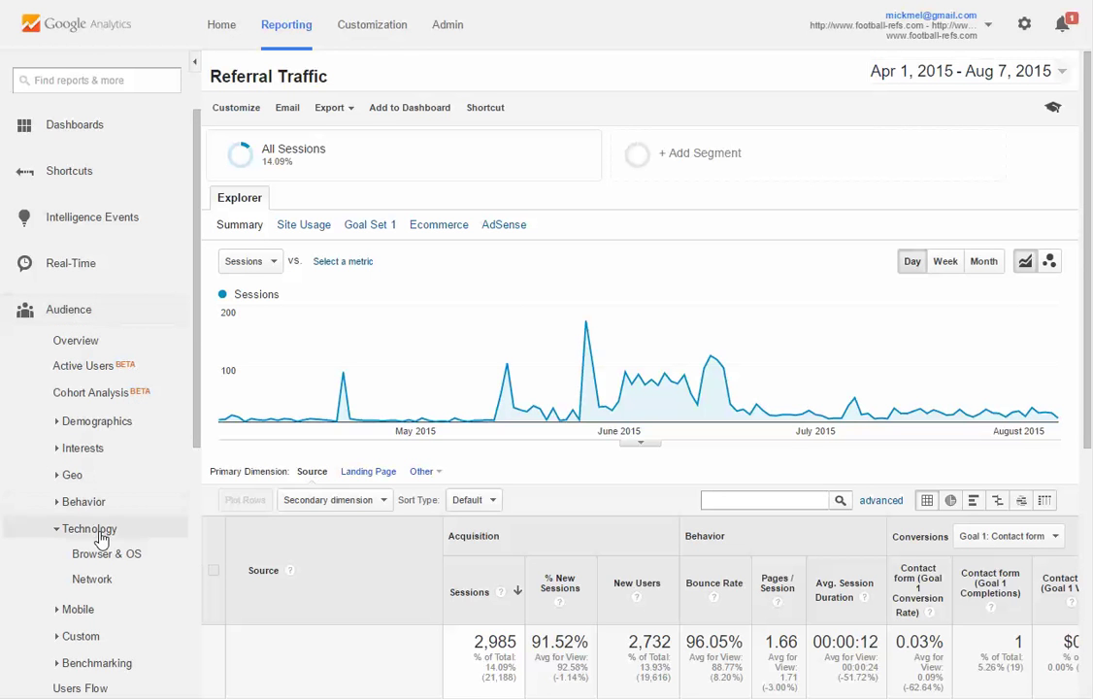
pyautogui.click(93, 583)
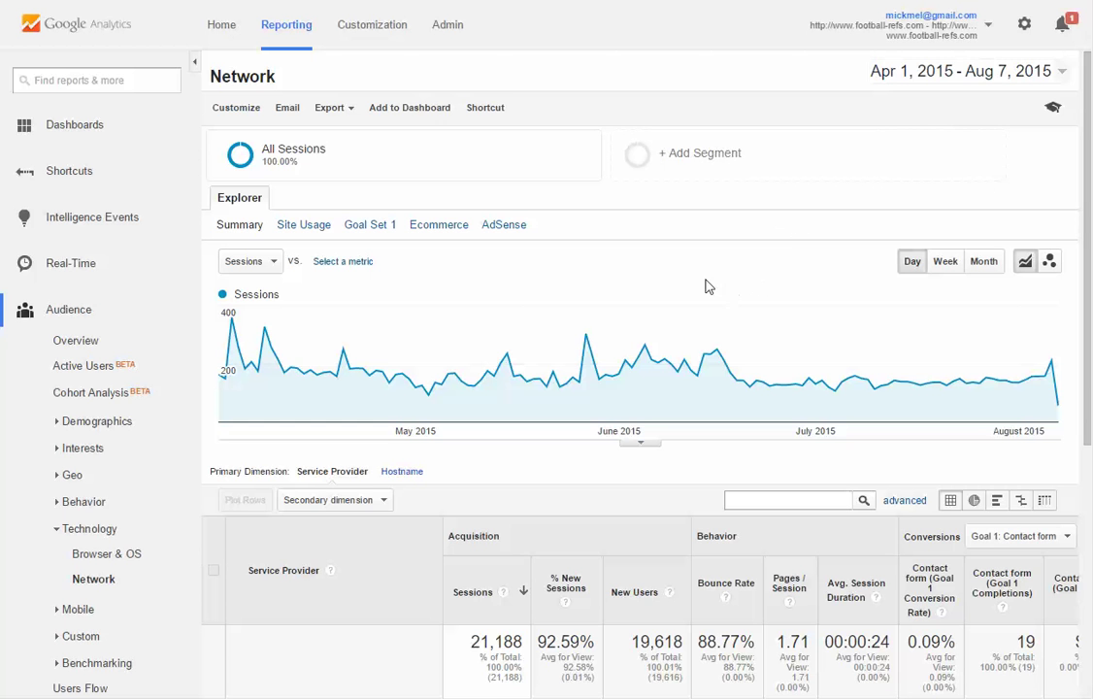
pyautogui.scroll(-3, 707, 286)
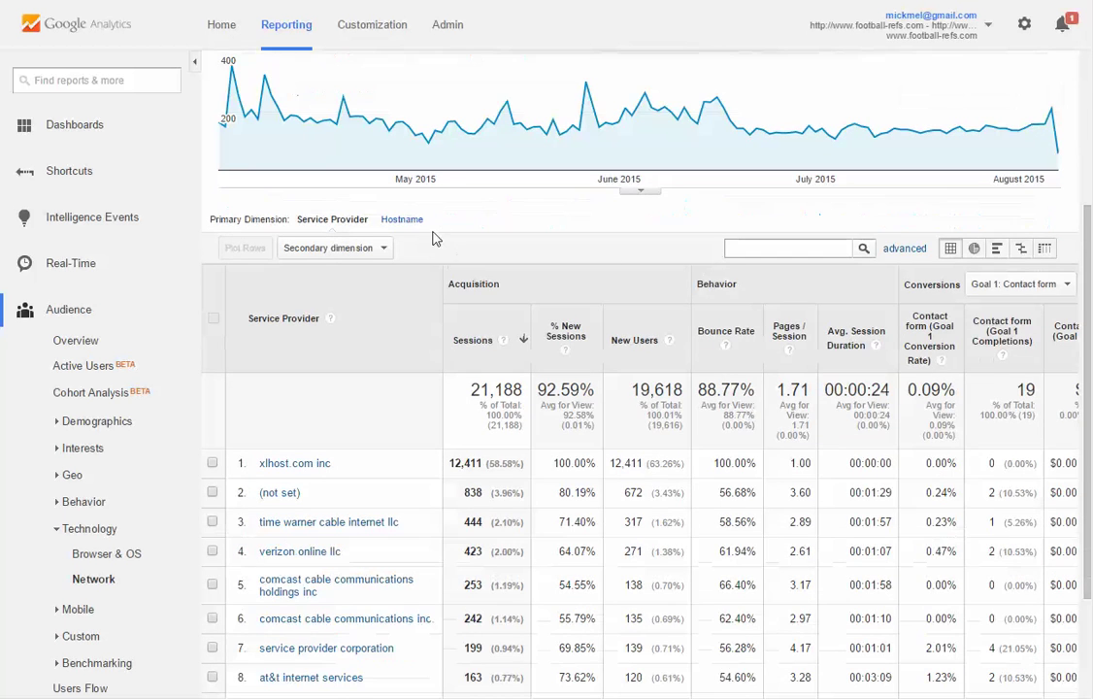
pyautogui.click(406, 222)
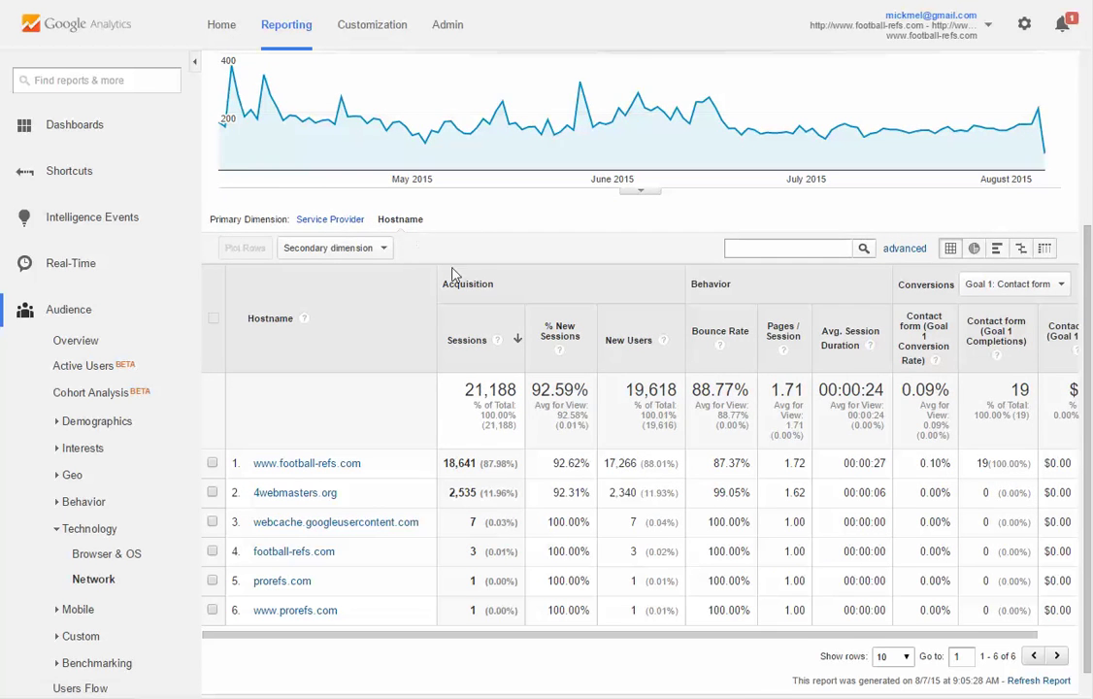
pyautogui.scroll(-1, 524, 292)
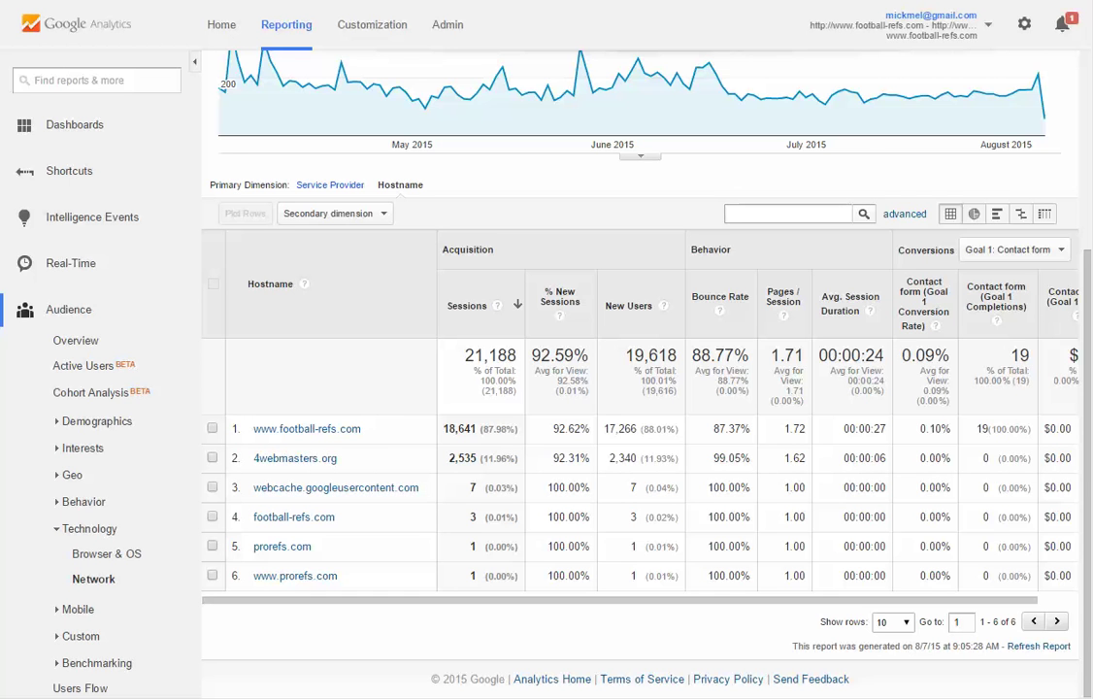
# In Notepad, append football-refs\.com|prorefs\.com to the googleusercontent\.com hostname pattern
pyautogui.hotkey('alt', 'Tab')
pyautogui.moveTo(453, 165); pyautogui.dragTo(721, 177)
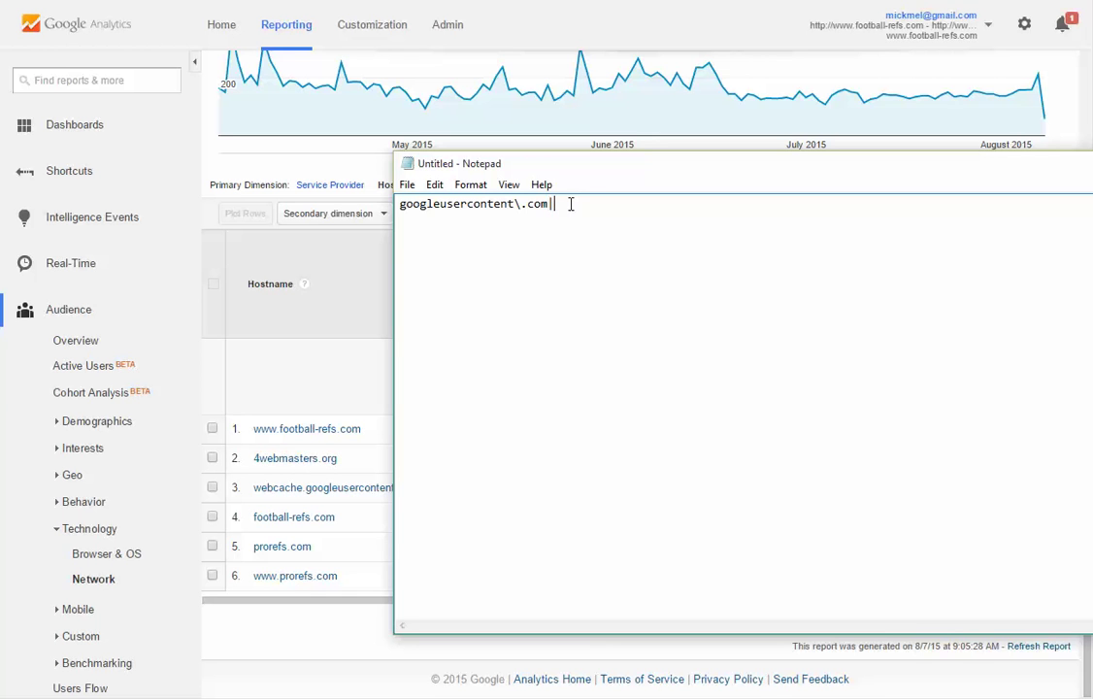
pyautogui.write('football-refs\\')
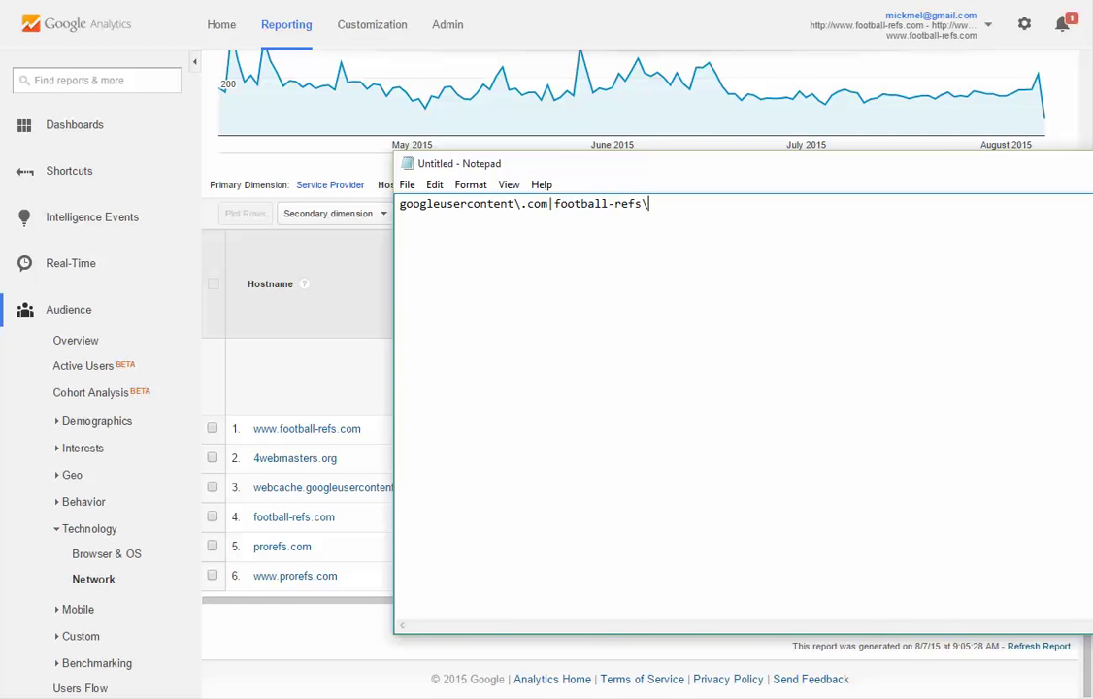
pyautogui.write('.com|prorefs\\.com')
pyautogui.moveTo(732, 171); pyautogui.dragTo(577, 220)
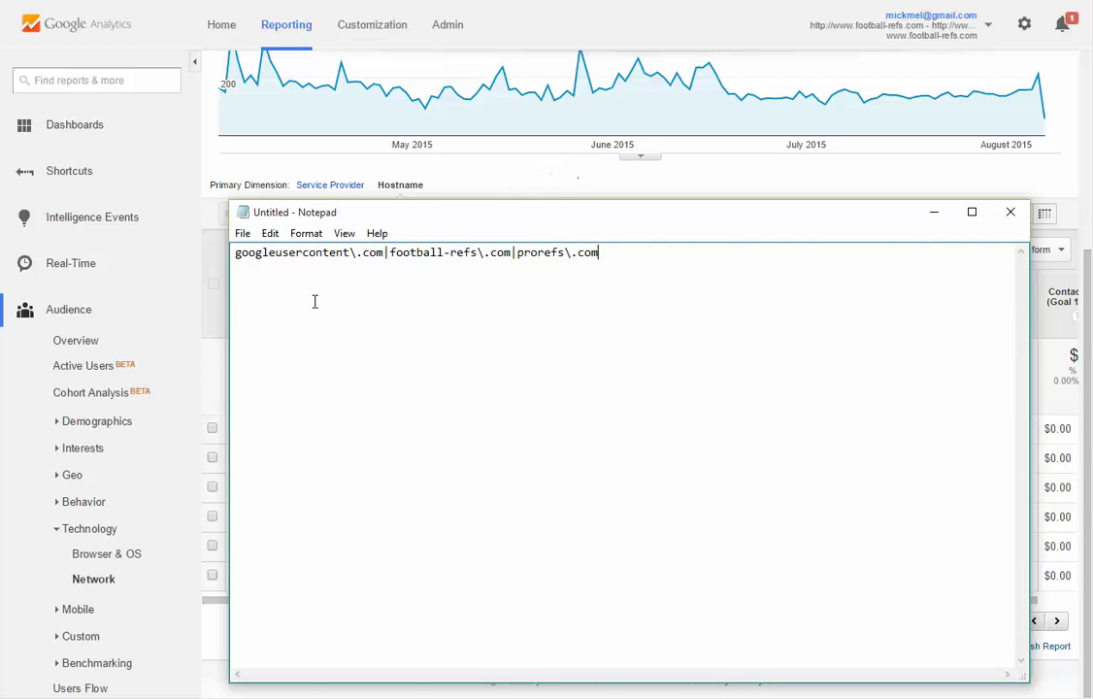
# Add a new filter to the view named 'Valid hostname filter'
pyautogui.click(518, 189)
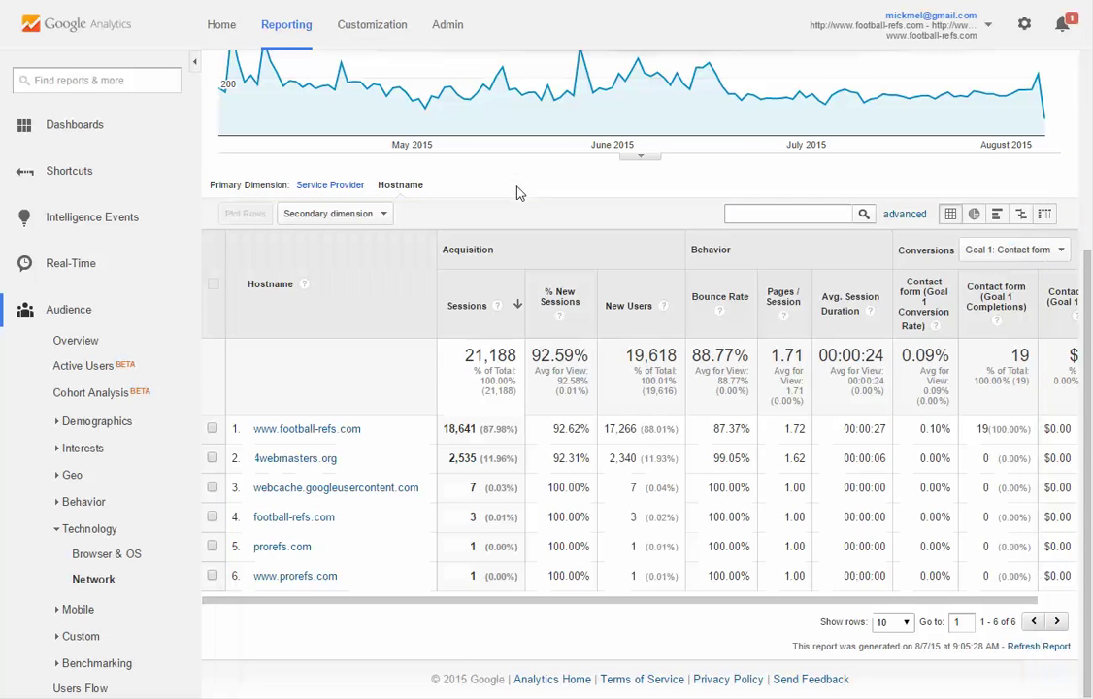
pyautogui.scroll(5, 518, 192)
pyautogui.click(448, 31)
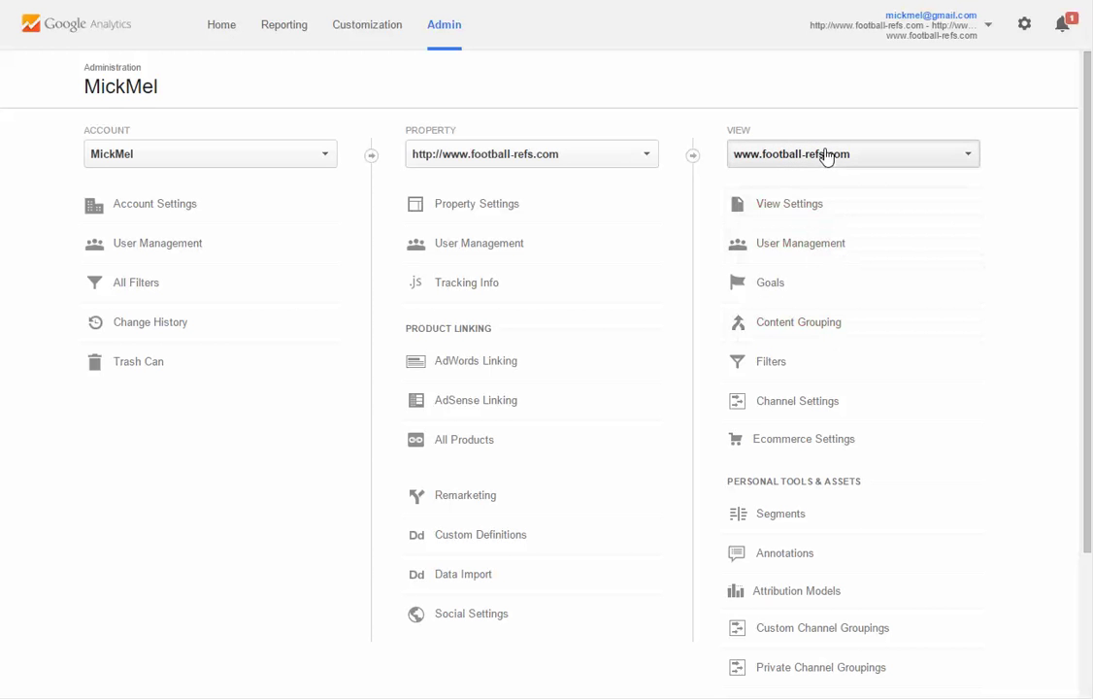
pyautogui.click(772, 362)
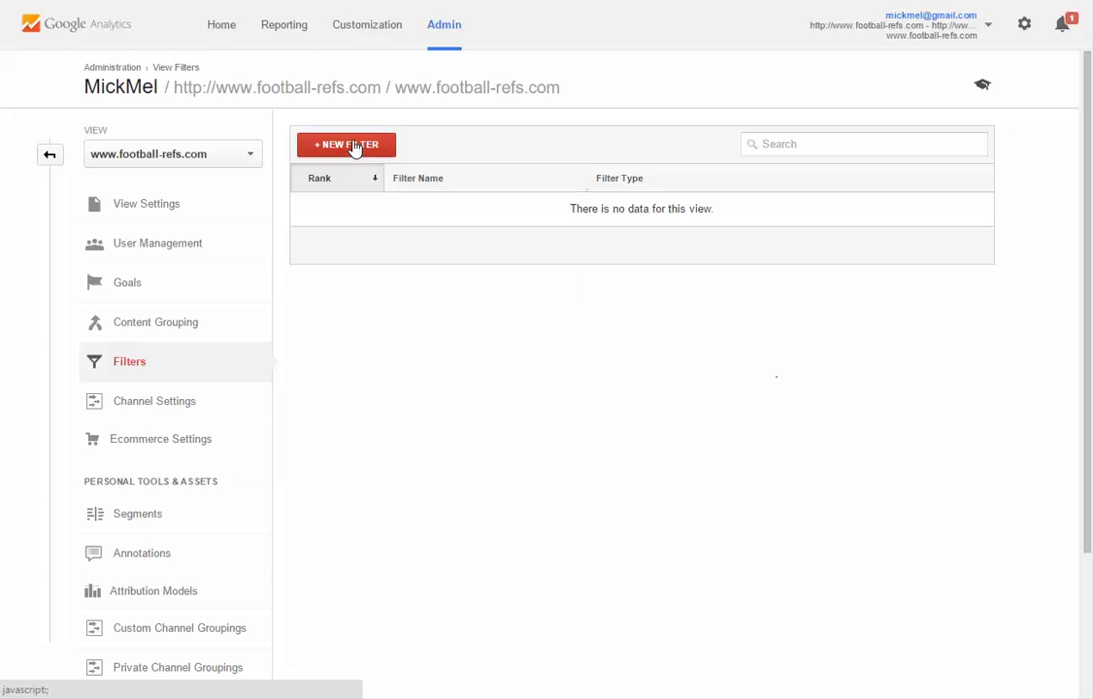
pyautogui.click(353, 146)
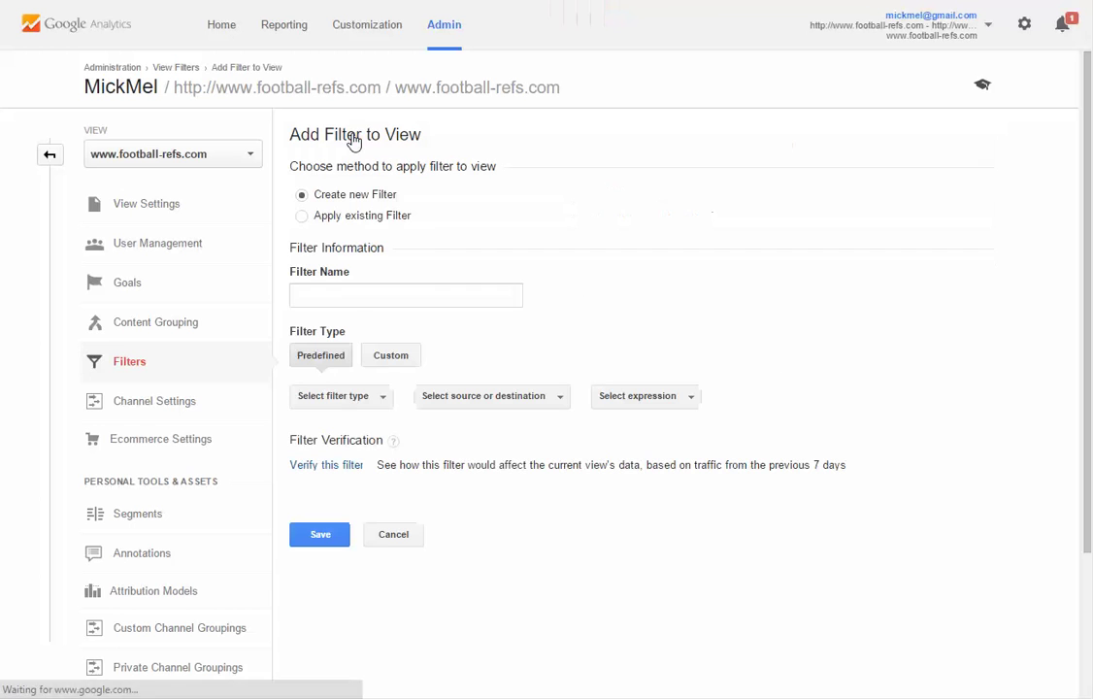
pyautogui.click(346, 288)
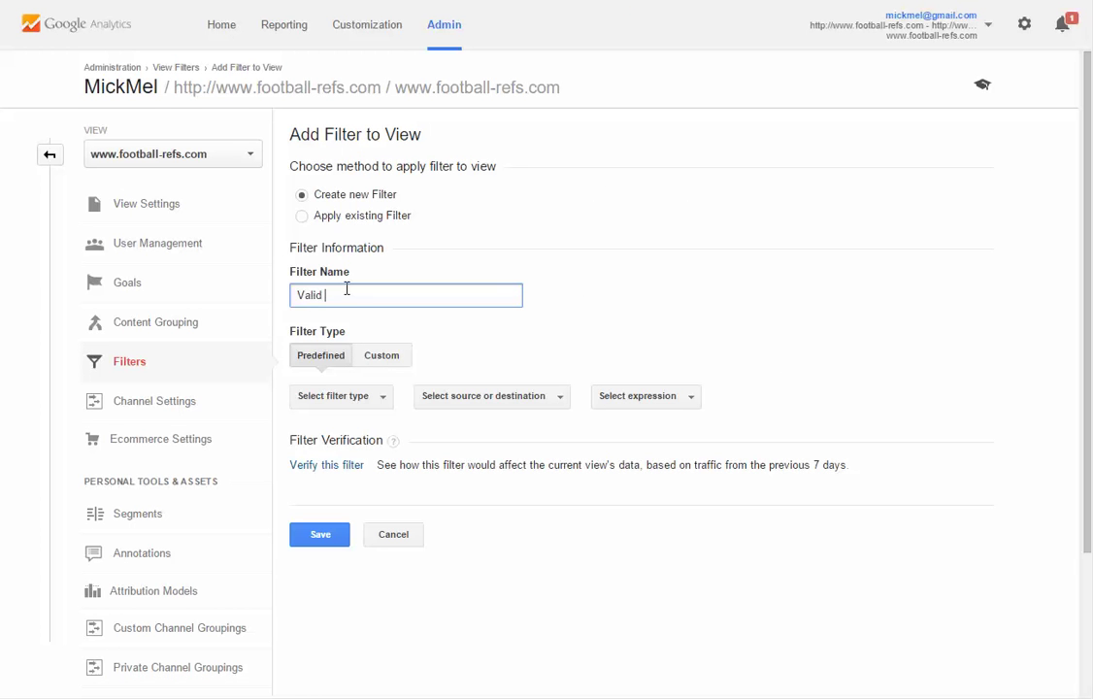
pyautogui.write('Valid hostname filter')
# Make it a Custom Include filter on the Hostname field
pyautogui.click(381, 356)
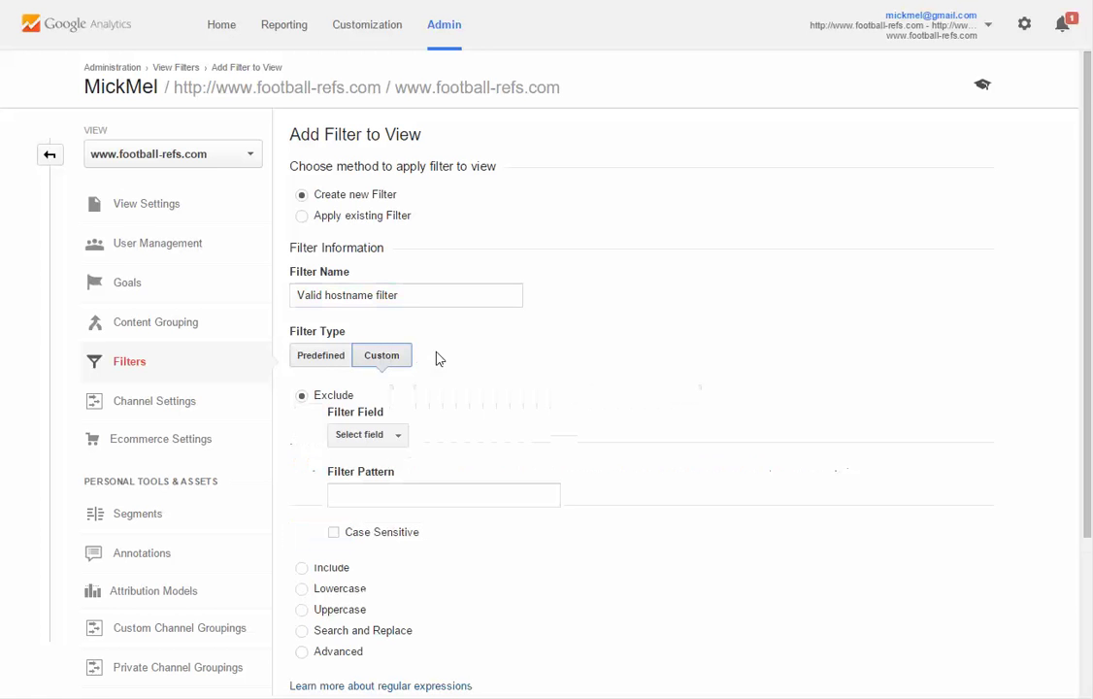
pyautogui.scroll(-1, 493, 377)
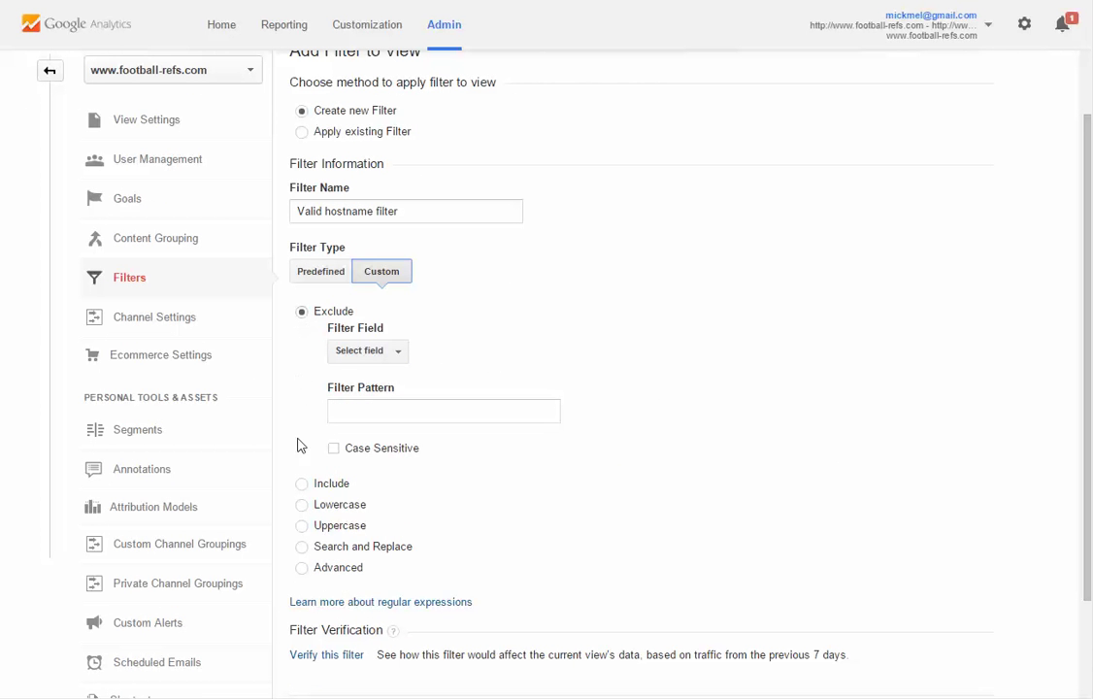
pyautogui.click(302, 483)
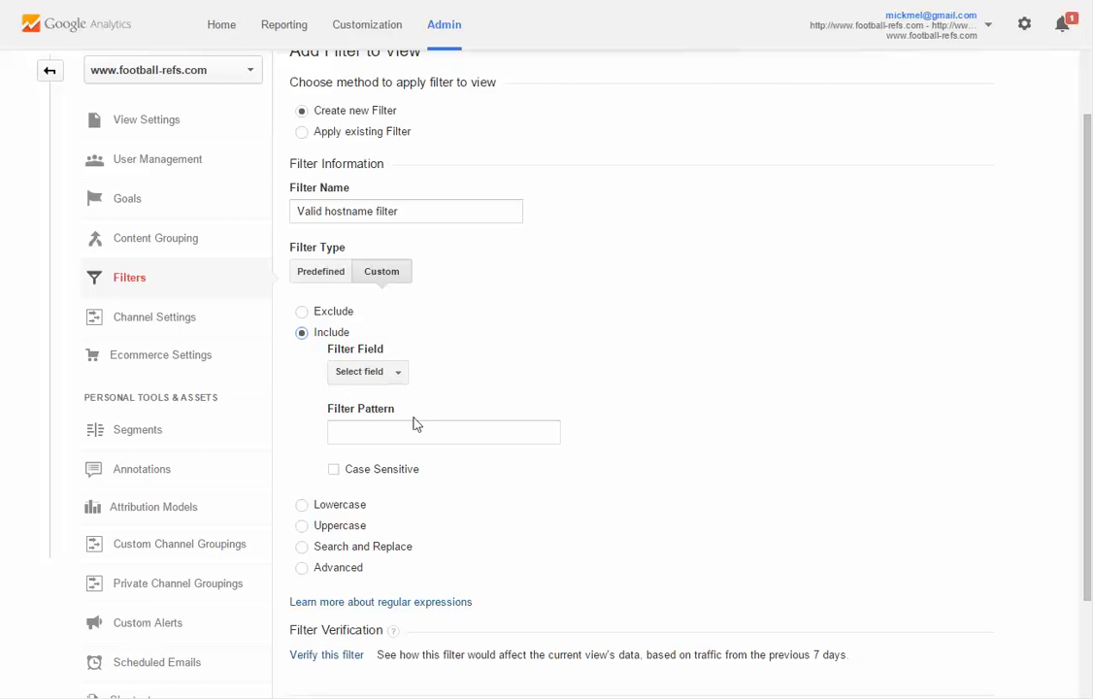
pyautogui.click(374, 375)
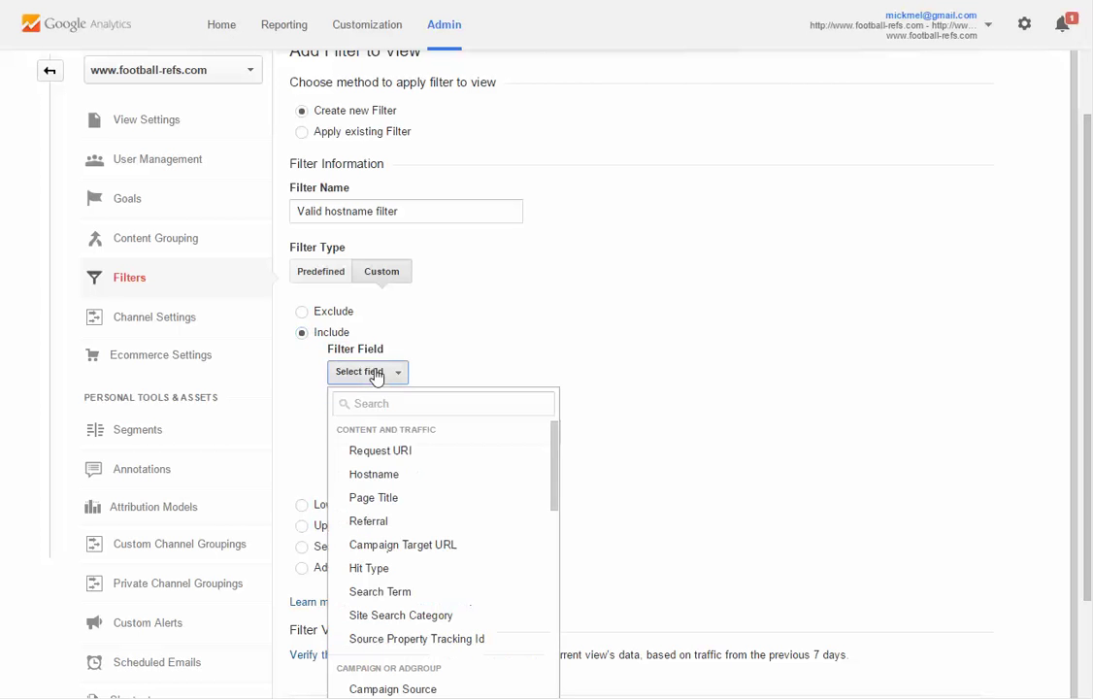
pyautogui.click(374, 474)
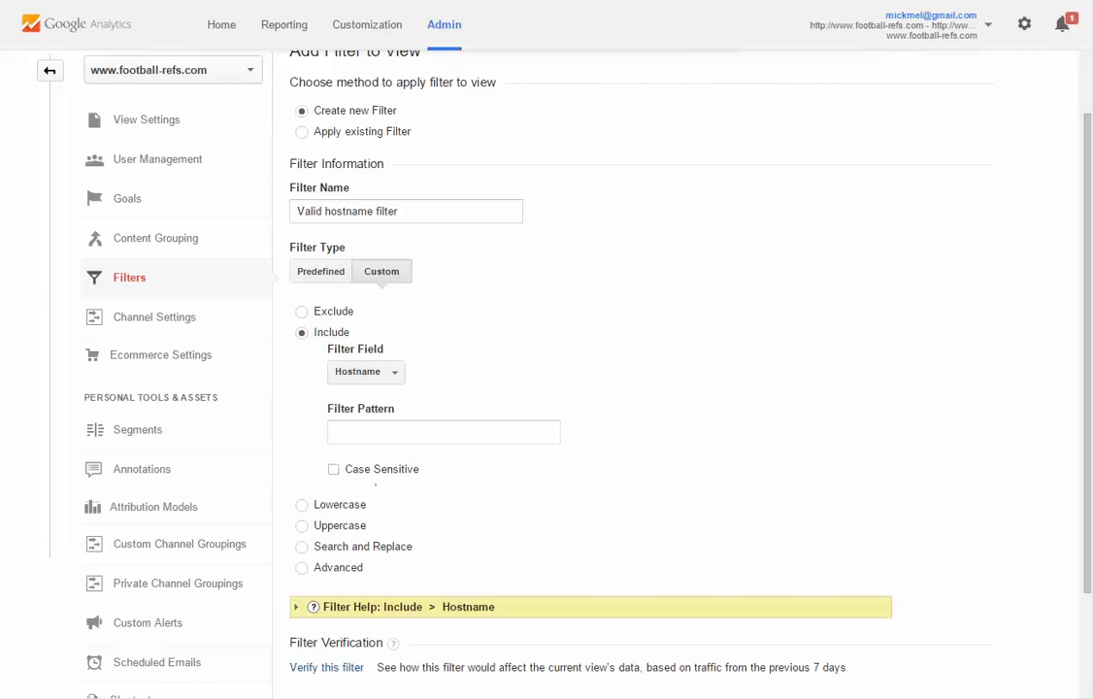
# Copy the hostname regex from Notepad into the filter's Filter Pattern field
pyautogui.click(798, 692)
pyautogui.hotkey('ctrl', 'a')
pyautogui.hotkey('ctrl', 'c')
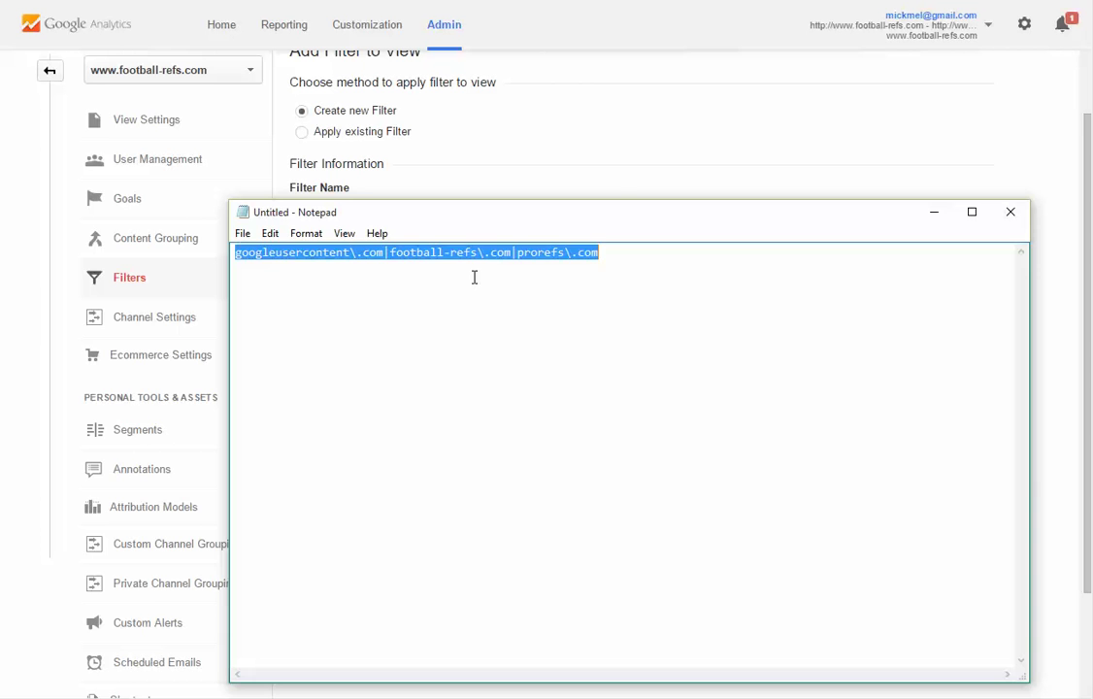
pyautogui.click(595, 172)
pyautogui.click(410, 430)
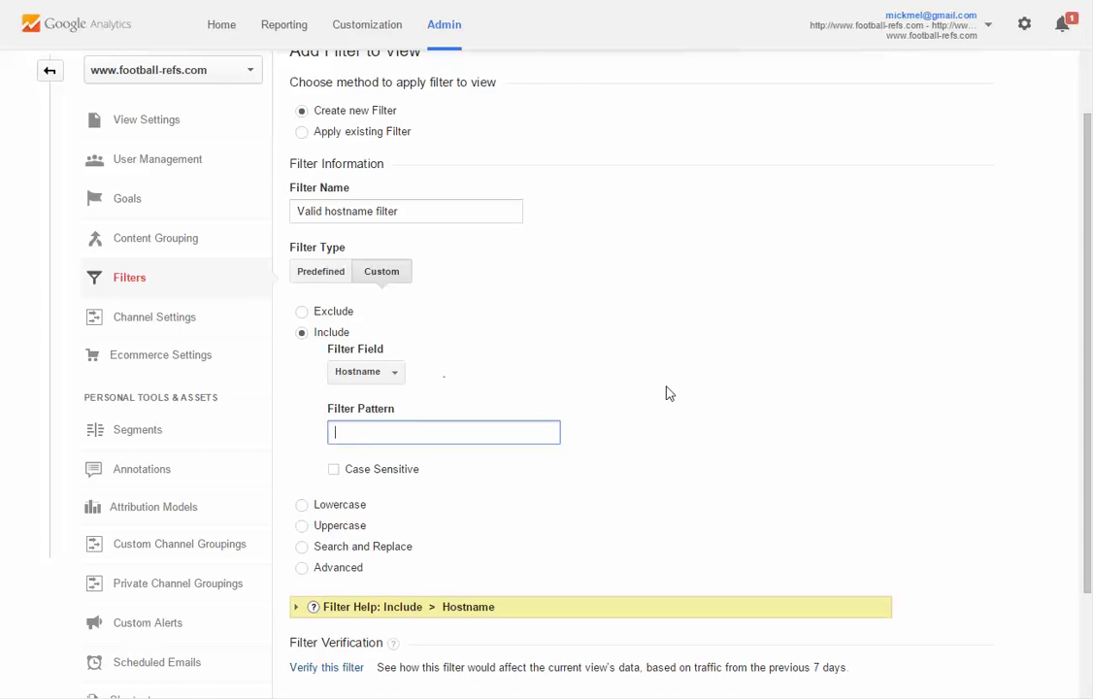
pyautogui.hotkey('ctrl', 'v')
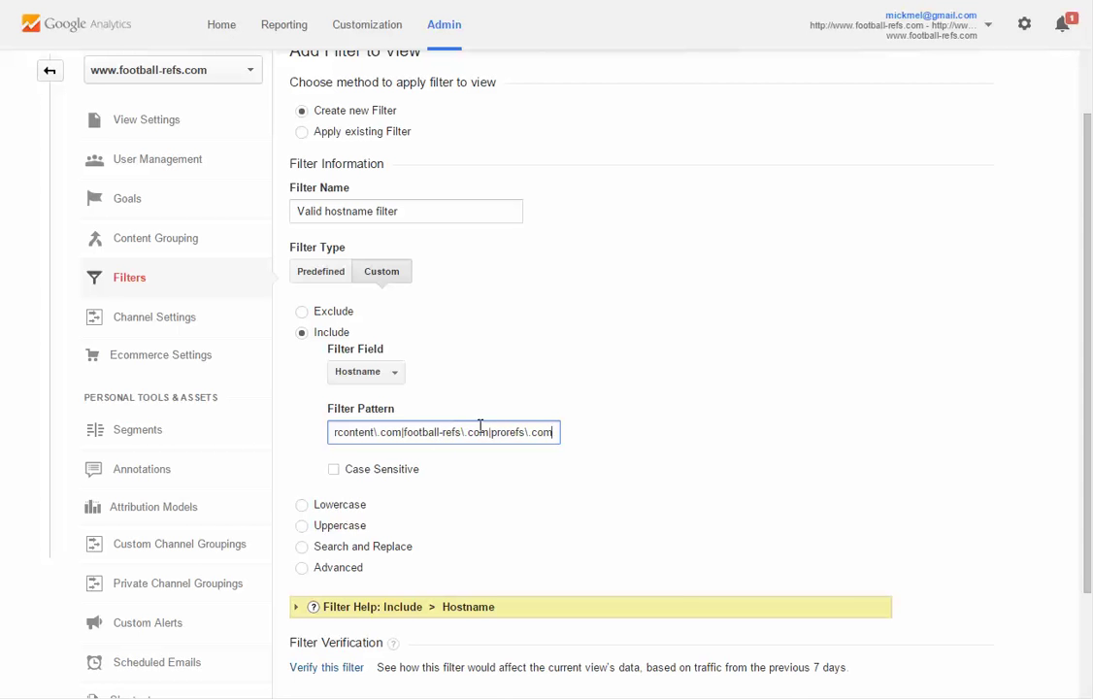
pyautogui.scroll(-3, 699, 415)
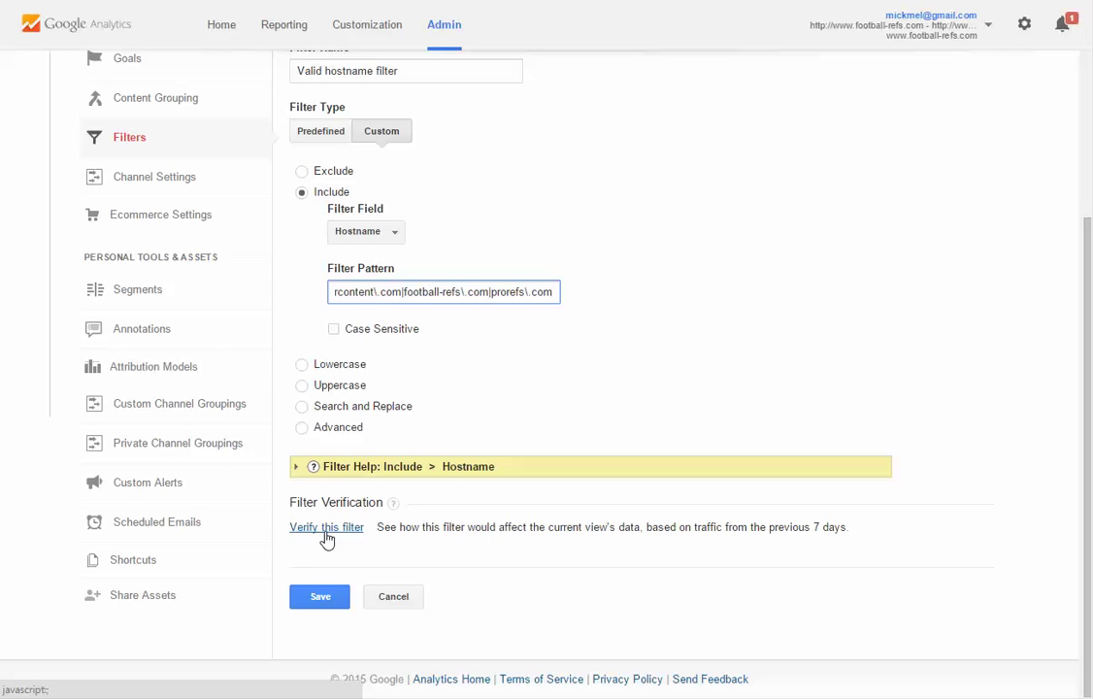
# Verify the Valid hostname filter against recent traffic, then save it
pyautogui.click(326, 534)
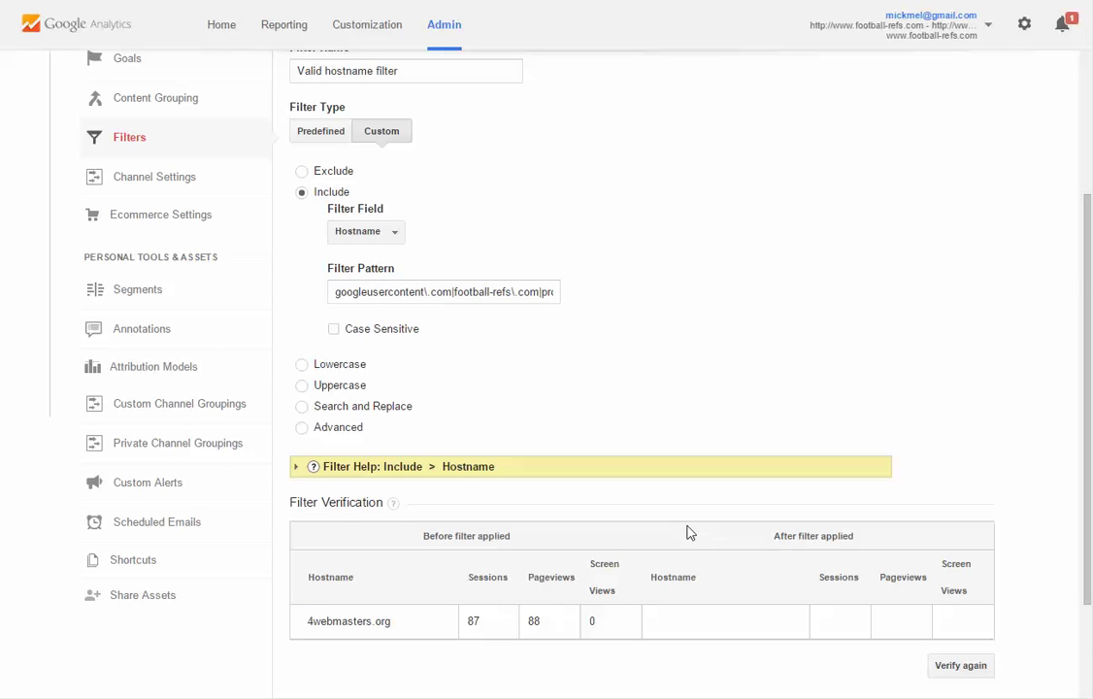
pyautogui.scroll(-3, 687, 533)
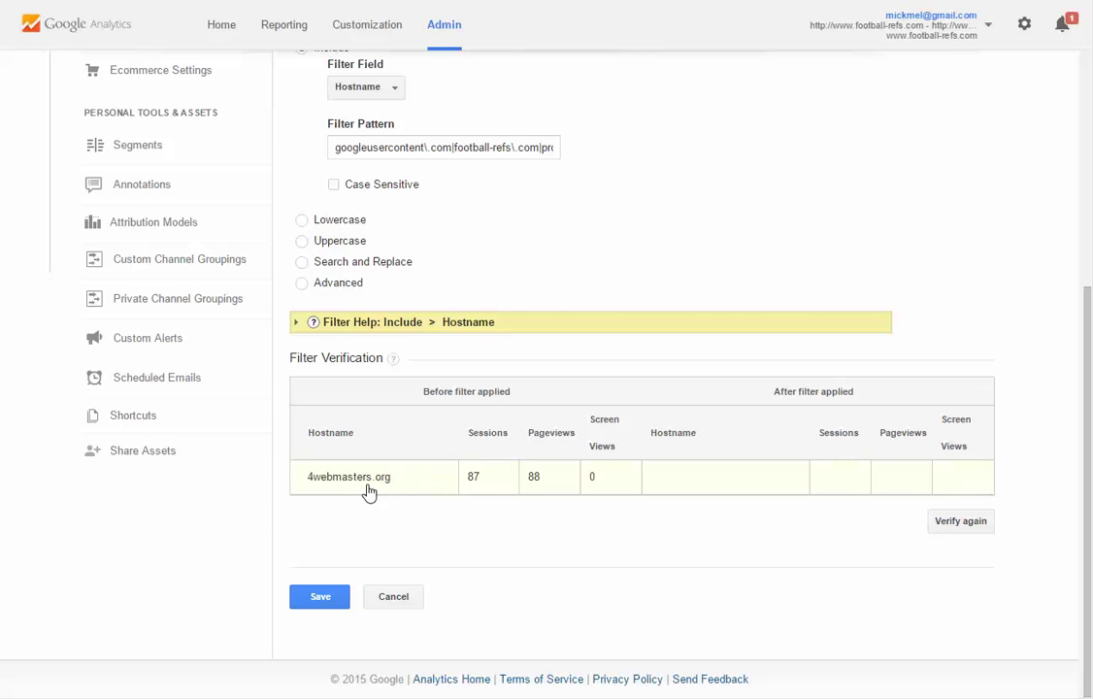
pyautogui.click(318, 602)
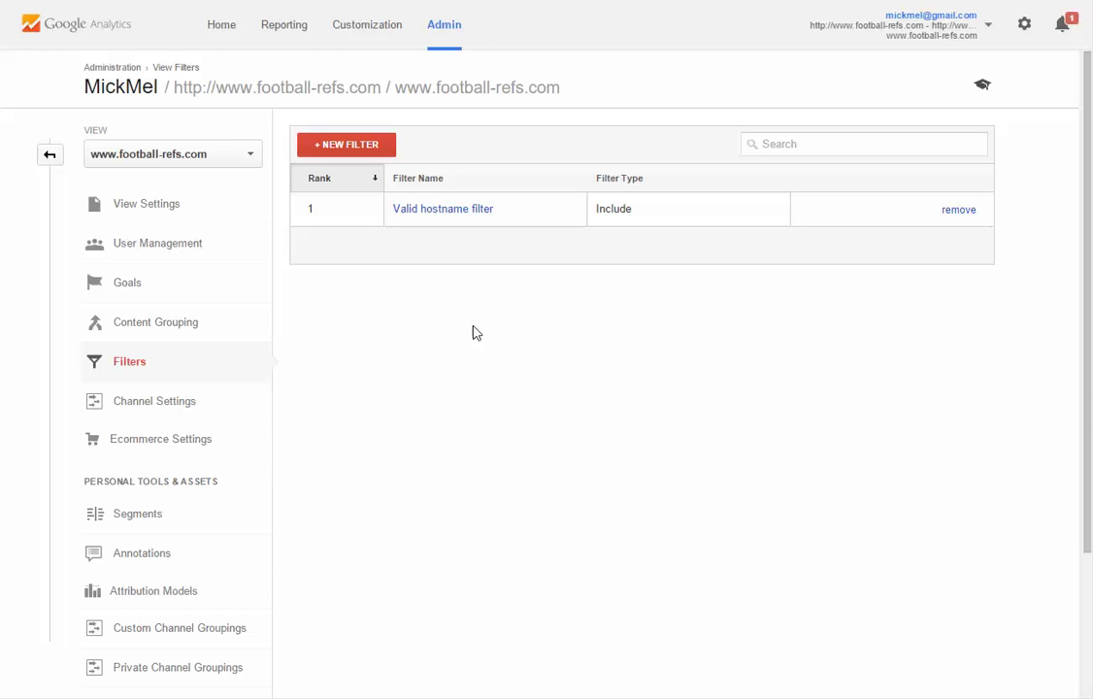
# In View Settings, enable 'Exclude all hits from known bots and spiders' and save
pyautogui.click(151, 215)
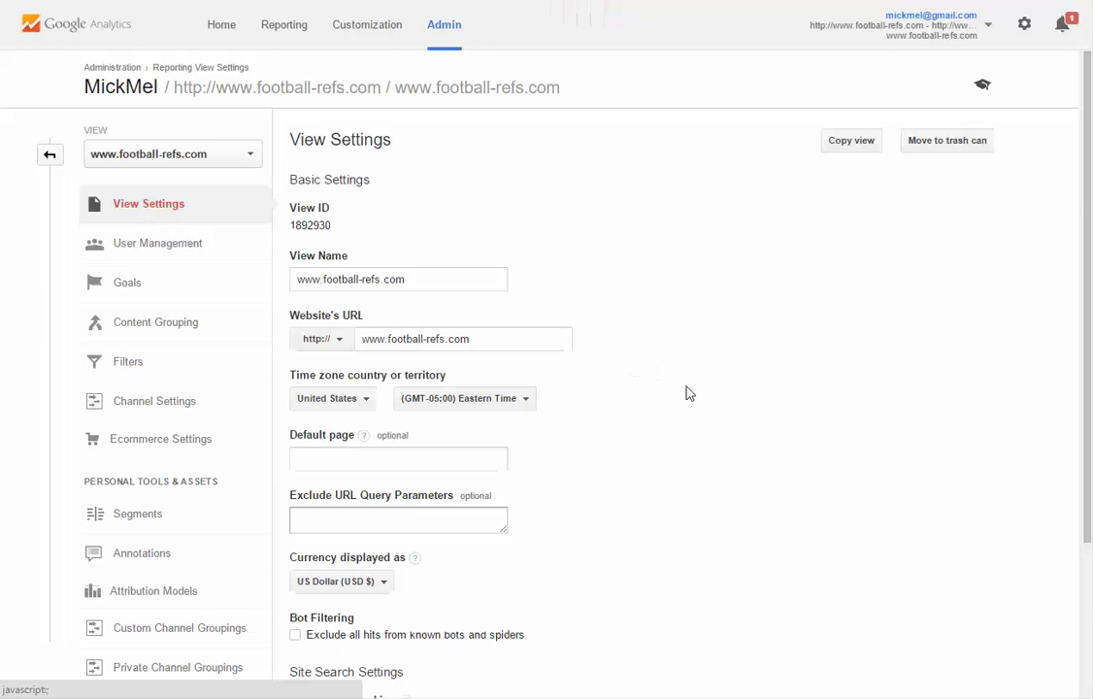
pyautogui.scroll(-2, 652, 407)
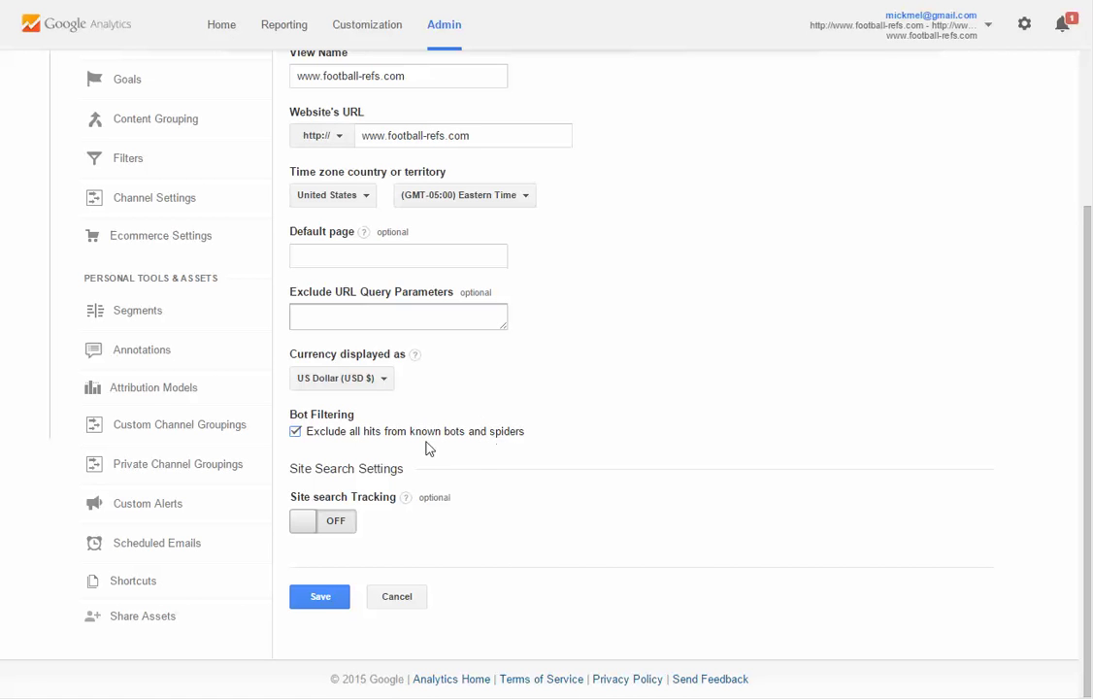
pyautogui.click(325, 602)
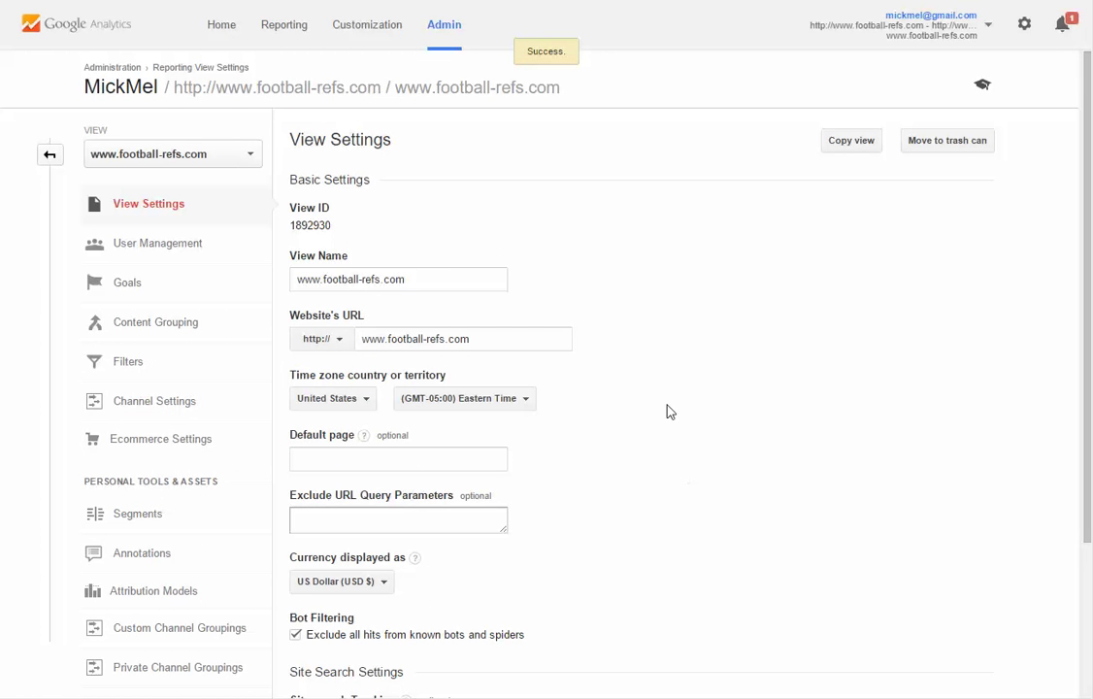
# Return to the Network report, expand the chart annotations and start a new one
pyautogui.click(287, 26)
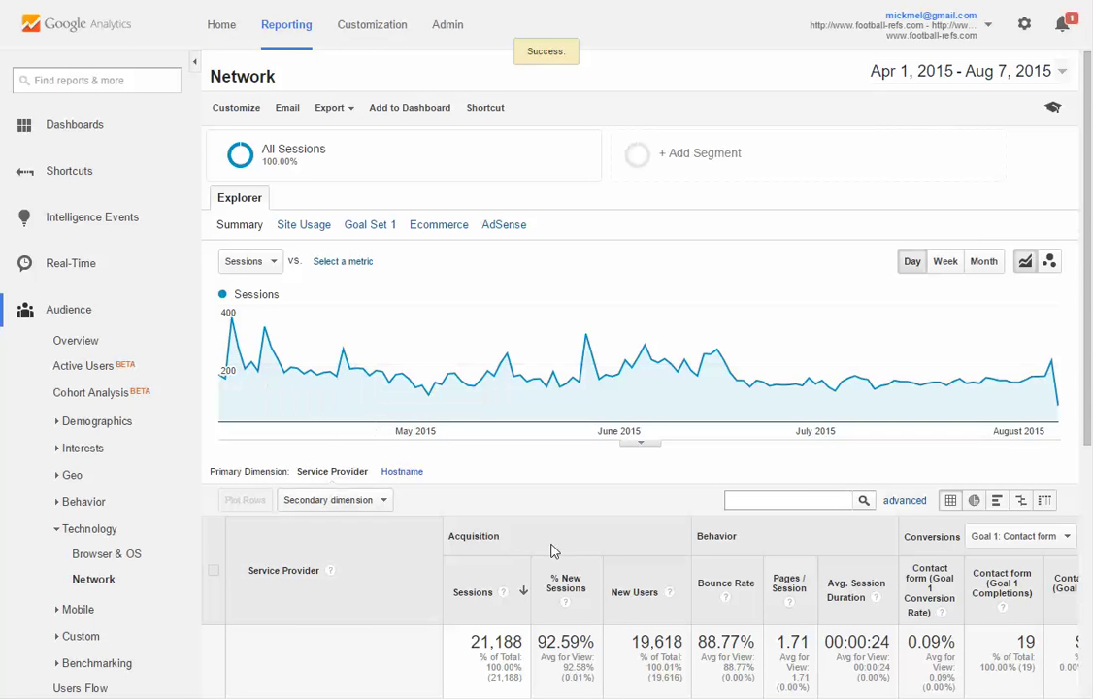
pyautogui.click(646, 447)
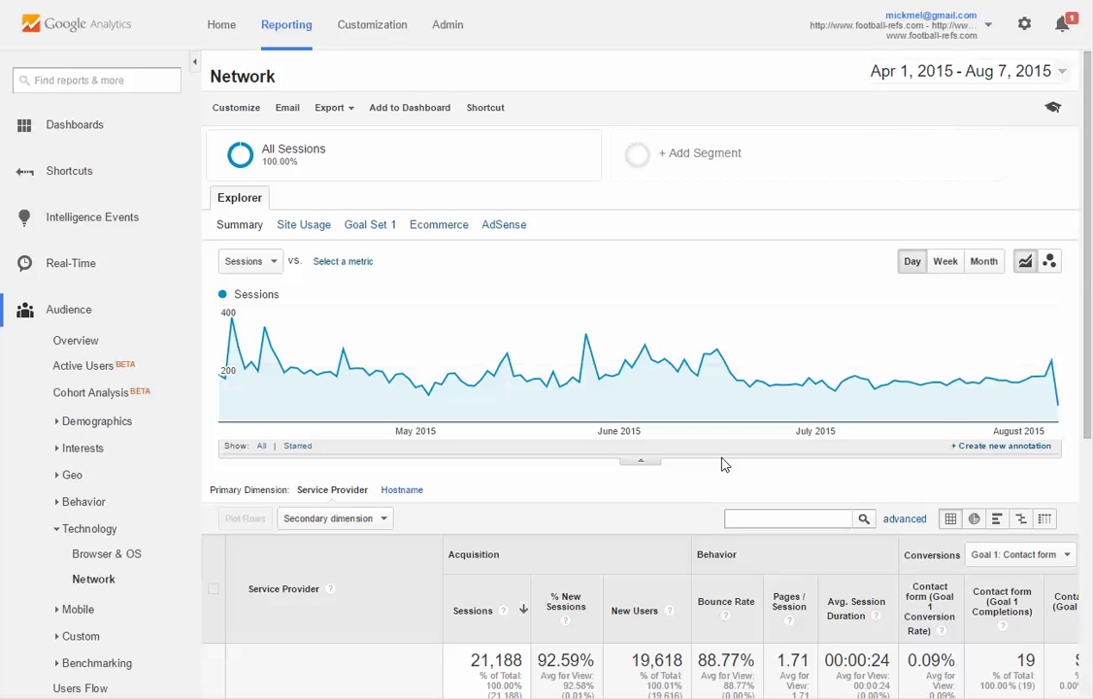
pyautogui.click(1000, 446)
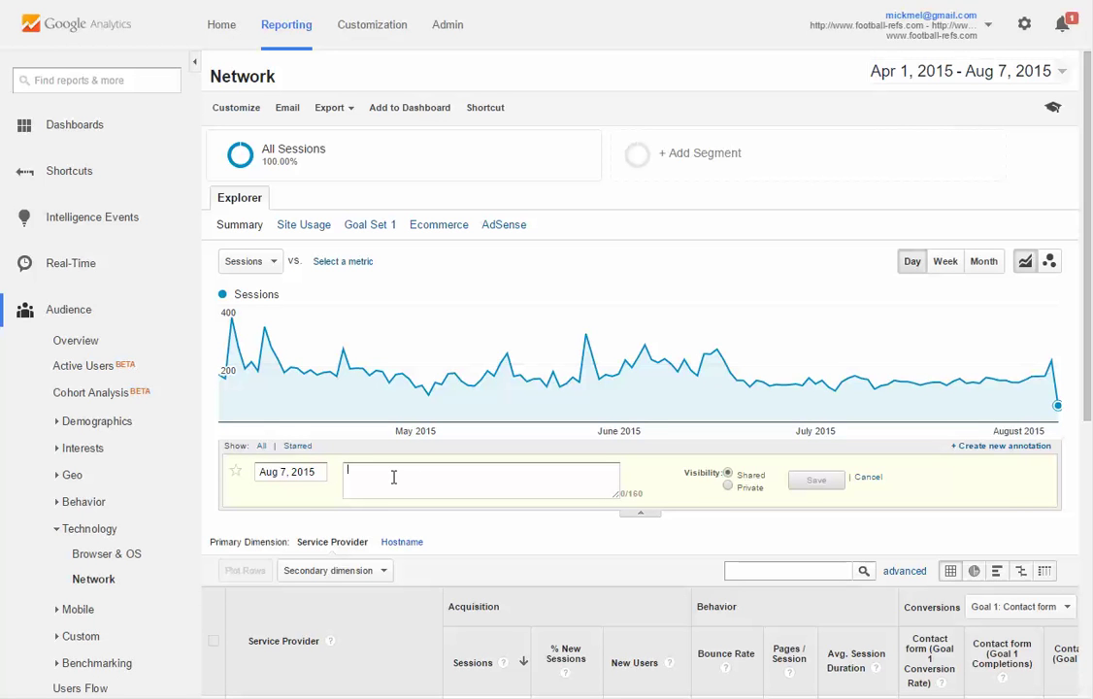
# Save the annotation reading 'Blocked a bunch more spam bots via filter'
pyautogui.write('Blocked a bunch more spam bots via filter')
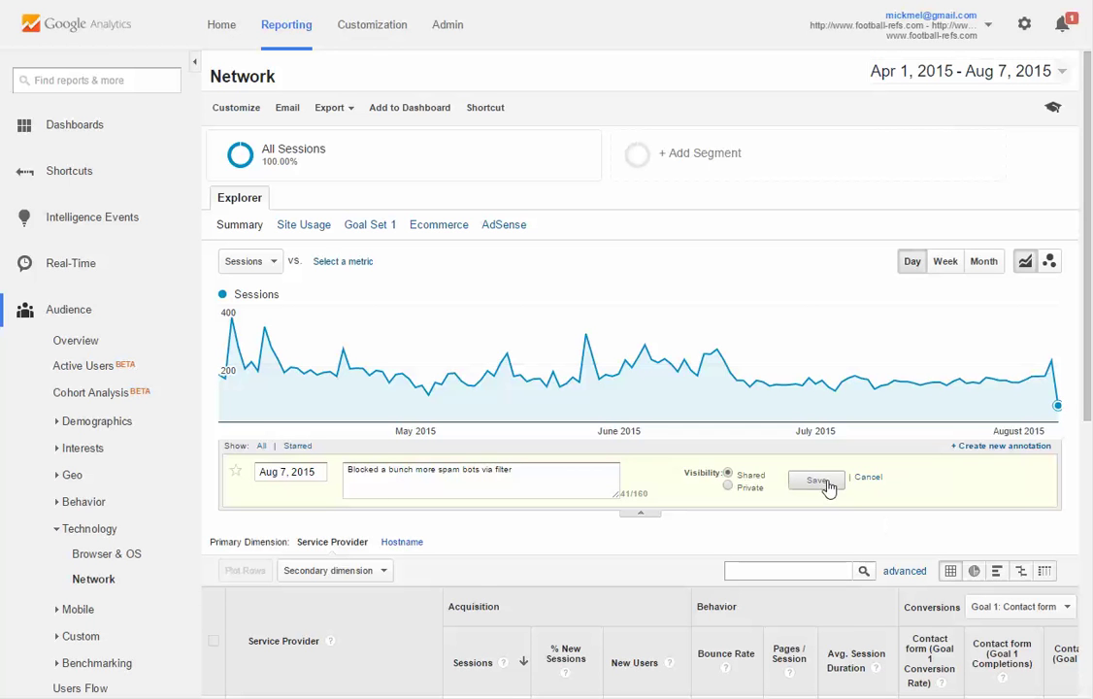
pyautogui.click(826, 484)
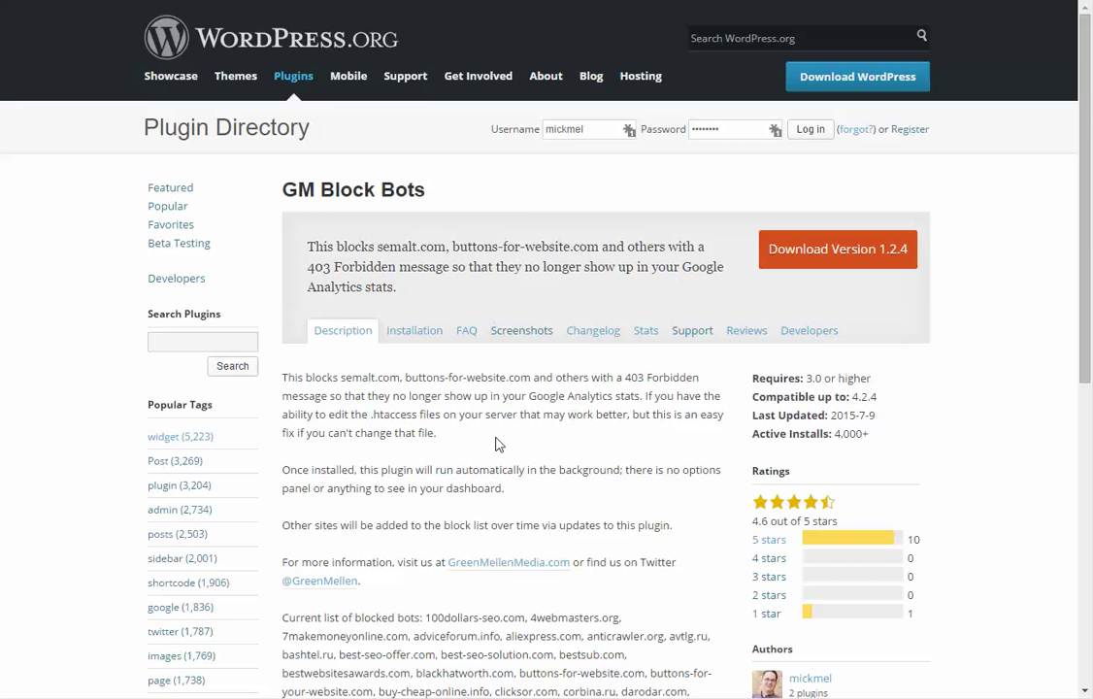
pyautogui.scroll(-4, 583, 467)
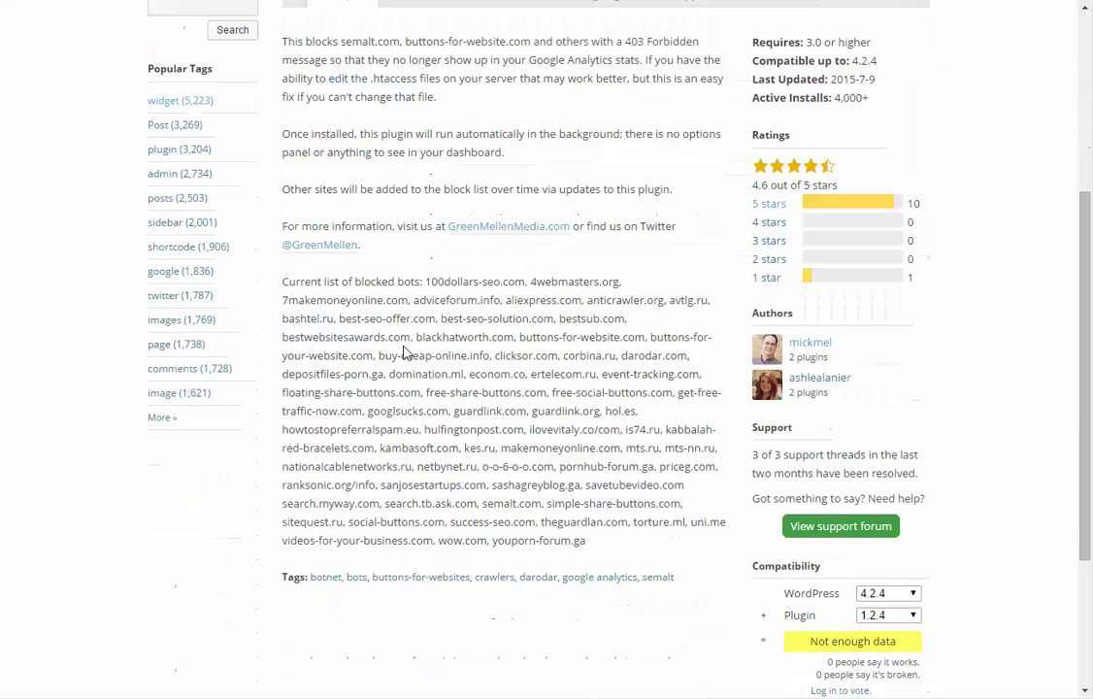
pyautogui.moveTo(425, 283); pyautogui.dragTo(591, 541)
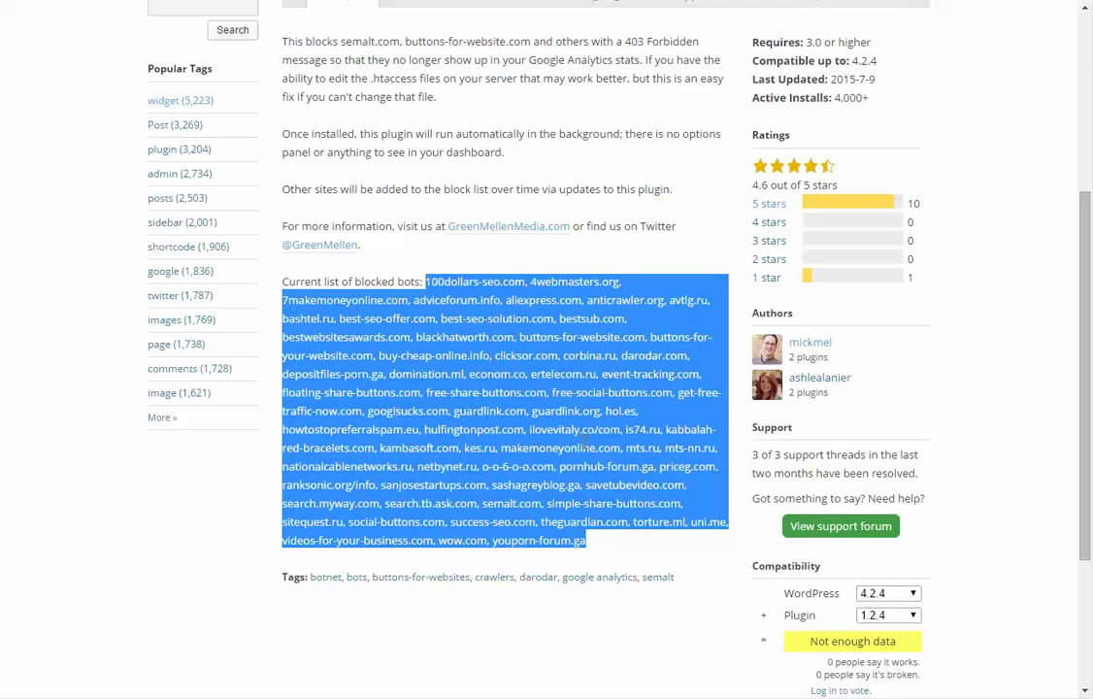
pyautogui.click(586, 444)
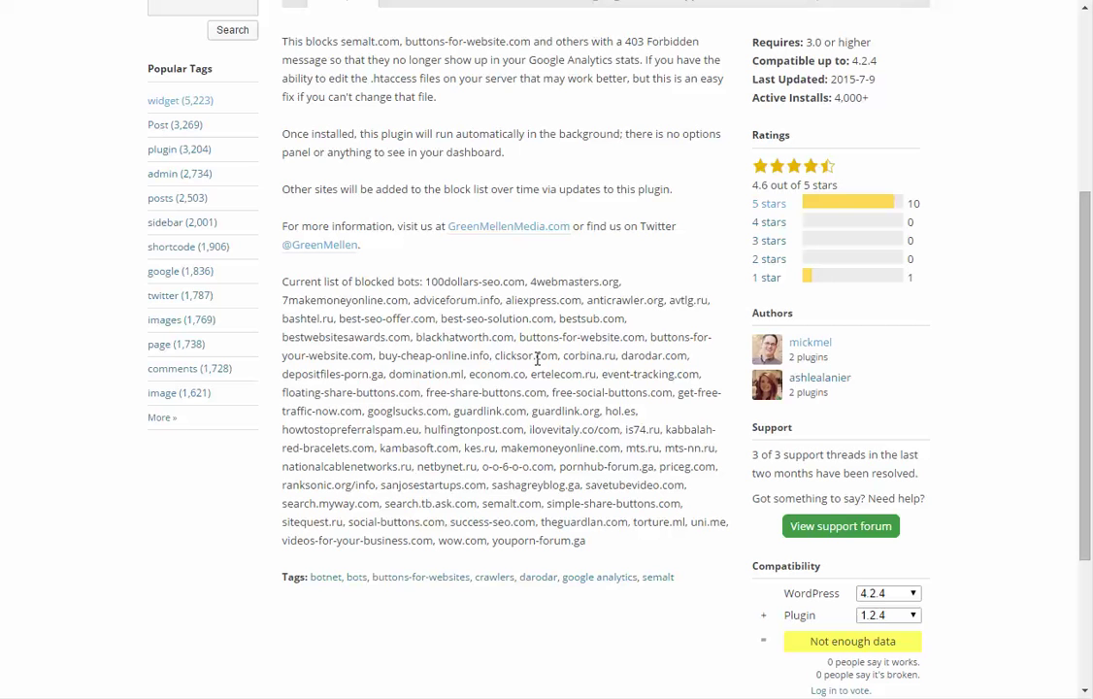
pyautogui.scroll(5, 537, 358)
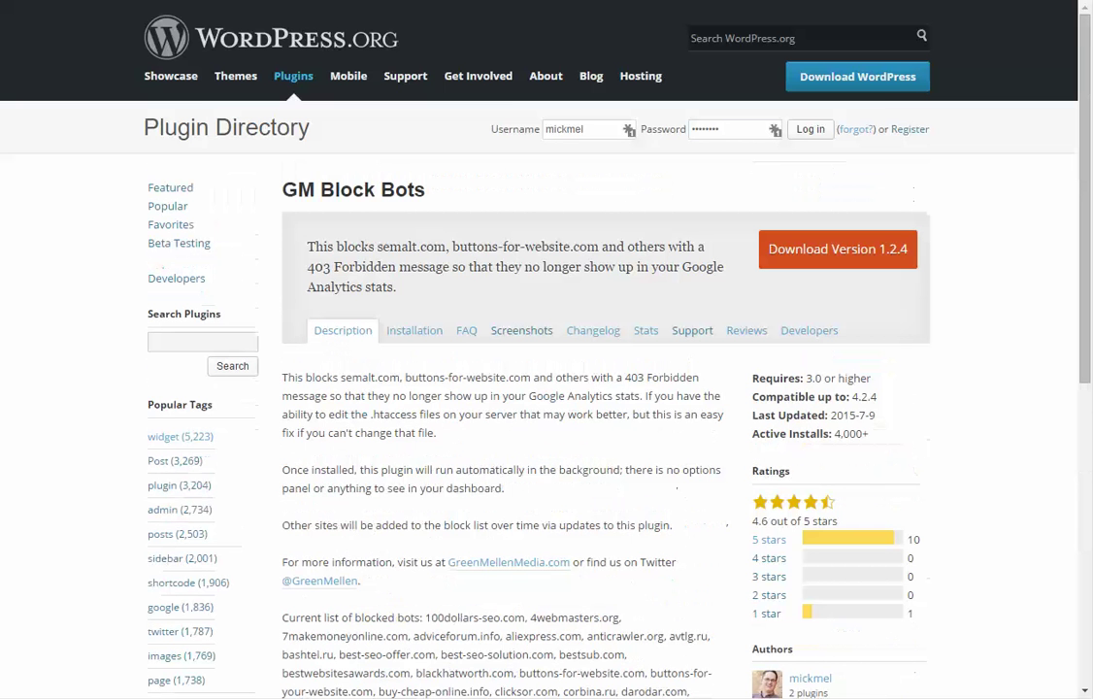